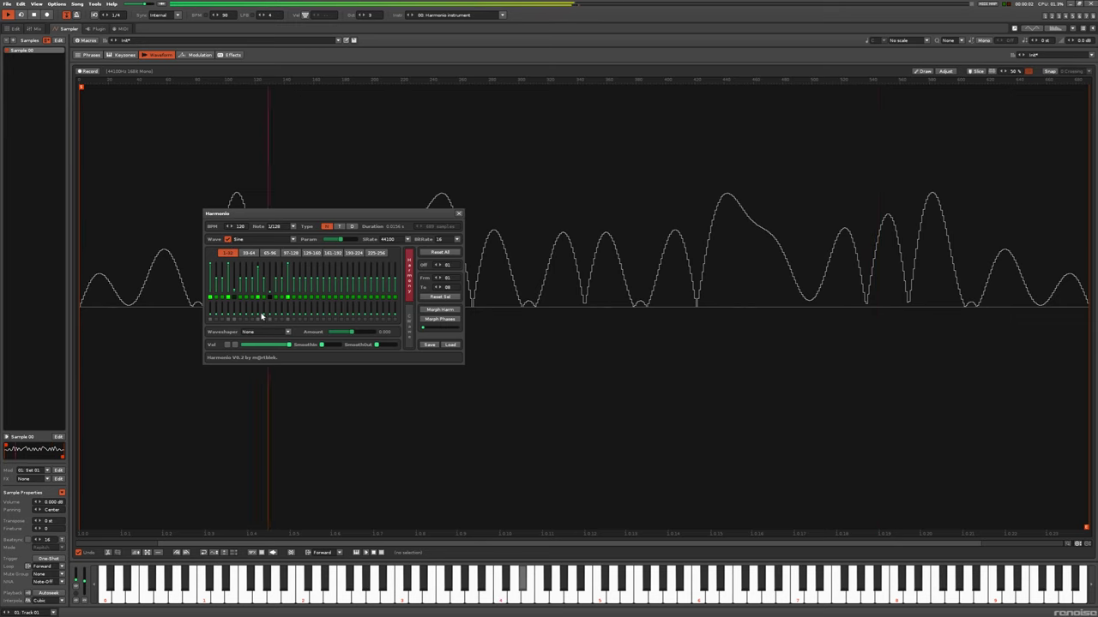
Step: Enable both Vol options for the generated waveform and raise SmoothIn and SmoothOut slightly
{"action": "left_click", "coordinate": [235, 344]}
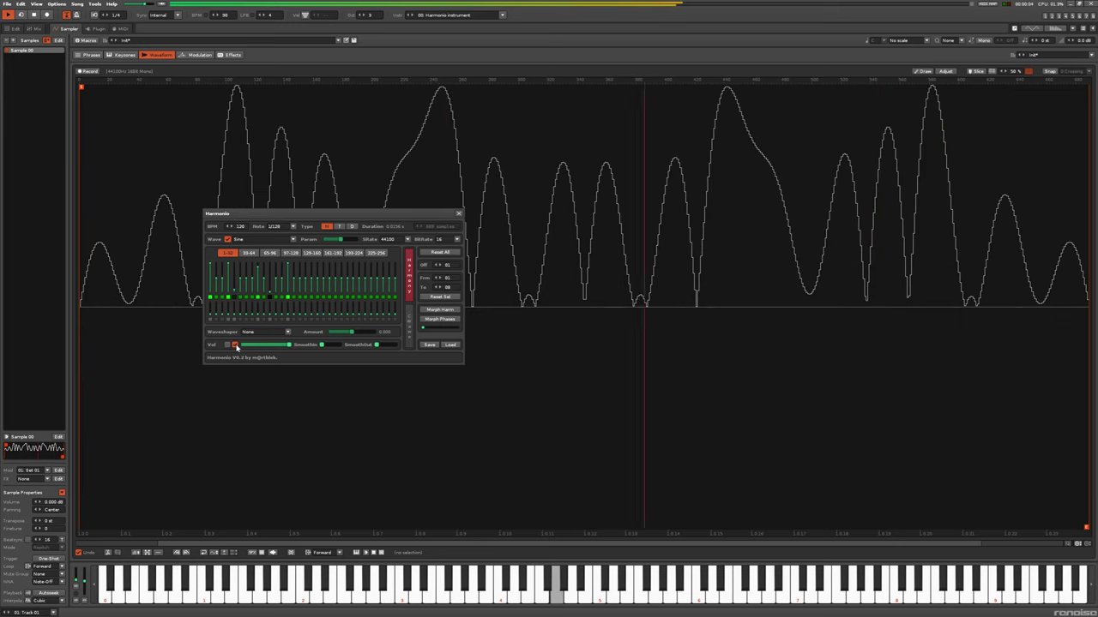
{"action": "left_click", "coordinate": [228, 345]}
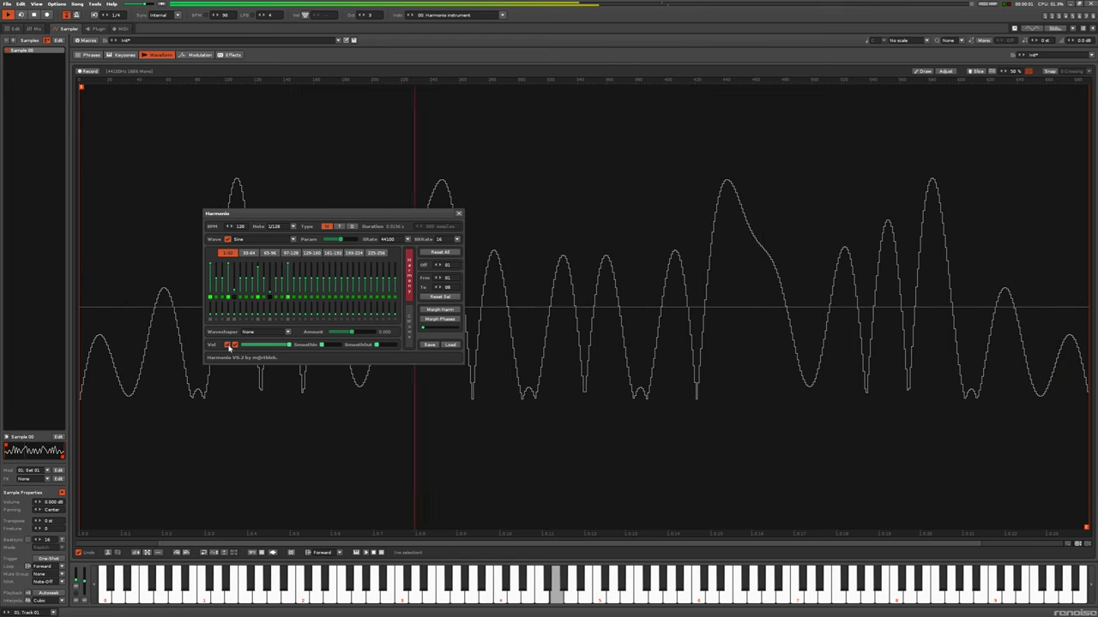
{"action": "left_click_drag", "start_coordinate": [323, 348], "coordinate": [379, 345]}
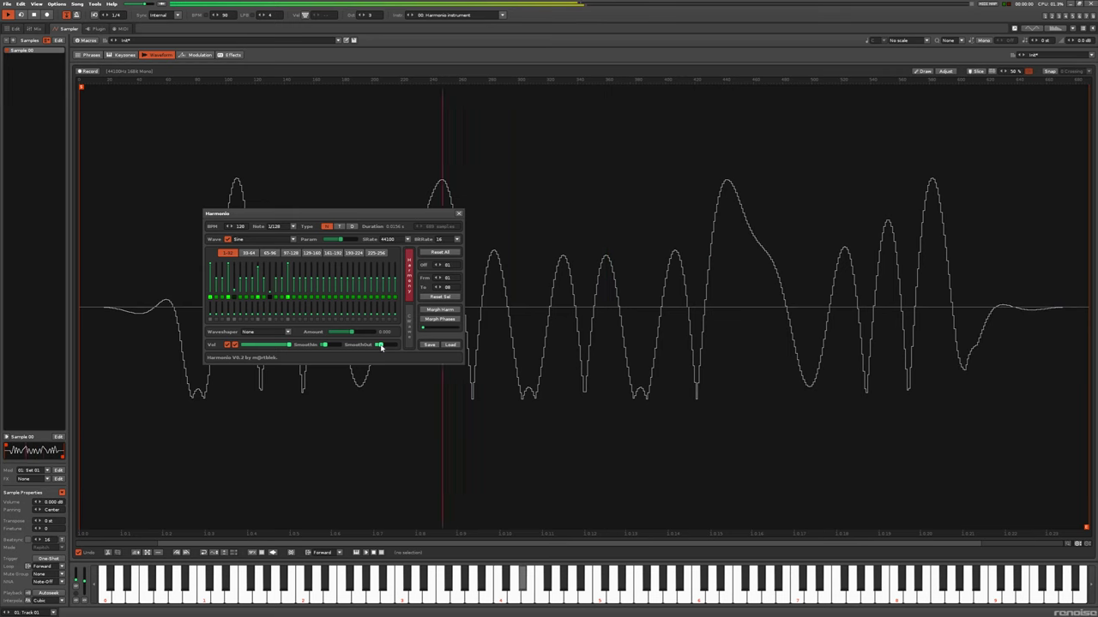
{"action": "left_click_drag", "start_coordinate": [374, 213], "coordinate": [530, 318]}
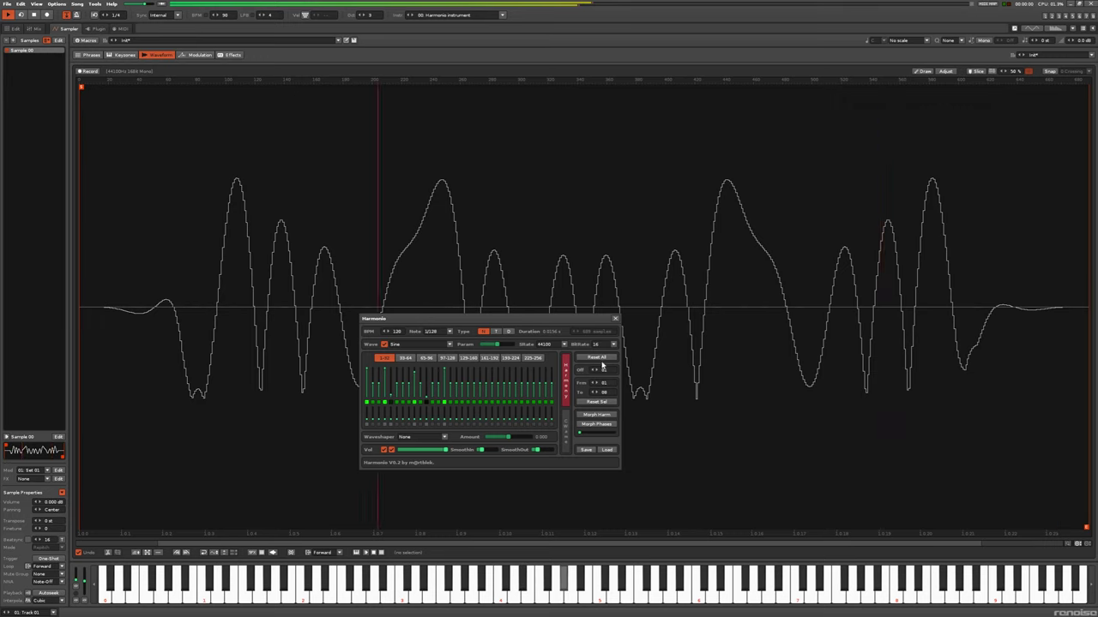
Step: Reset all settings, shape the sine with harmonic 5 raised and harmonic 7 lowered, and turn off the option beside Wave
{"action": "left_click", "coordinate": [602, 358]}
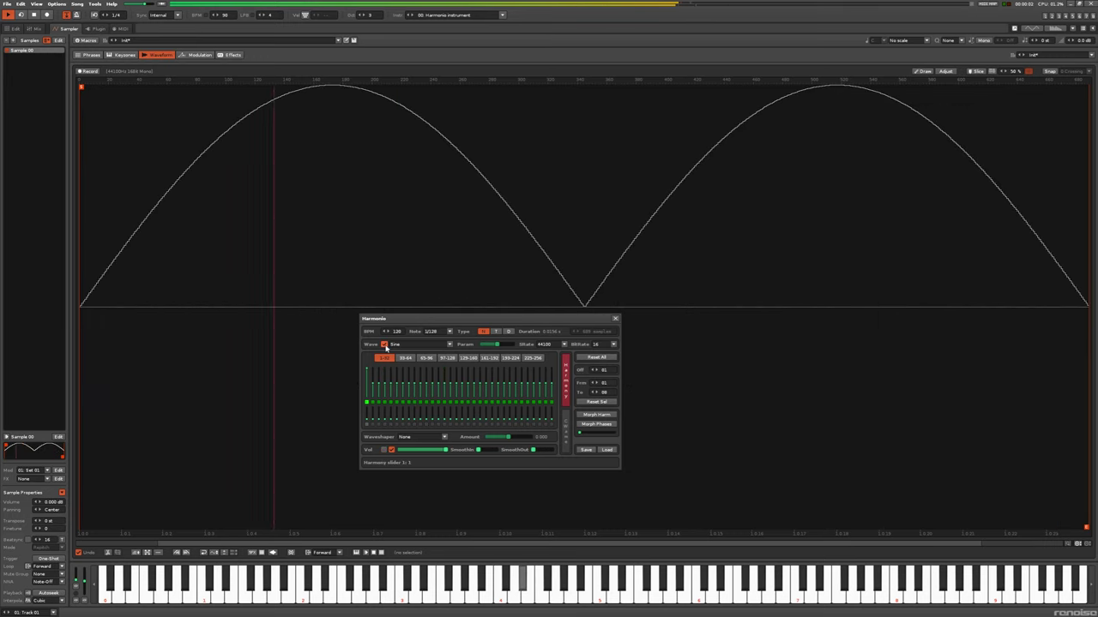
{"action": "mouse_move", "coordinate": [390, 378]}
{"action": "left_mouse_down"}
{"action": "mouse_move", "coordinate": [394, 360]}
{"action": "mouse_move", "coordinate": [404, 382]}
{"action": "mouse_move", "coordinate": [408, 375]}
{"action": "mouse_move", "coordinate": [404, 395]}
{"action": "left_mouse_up"}
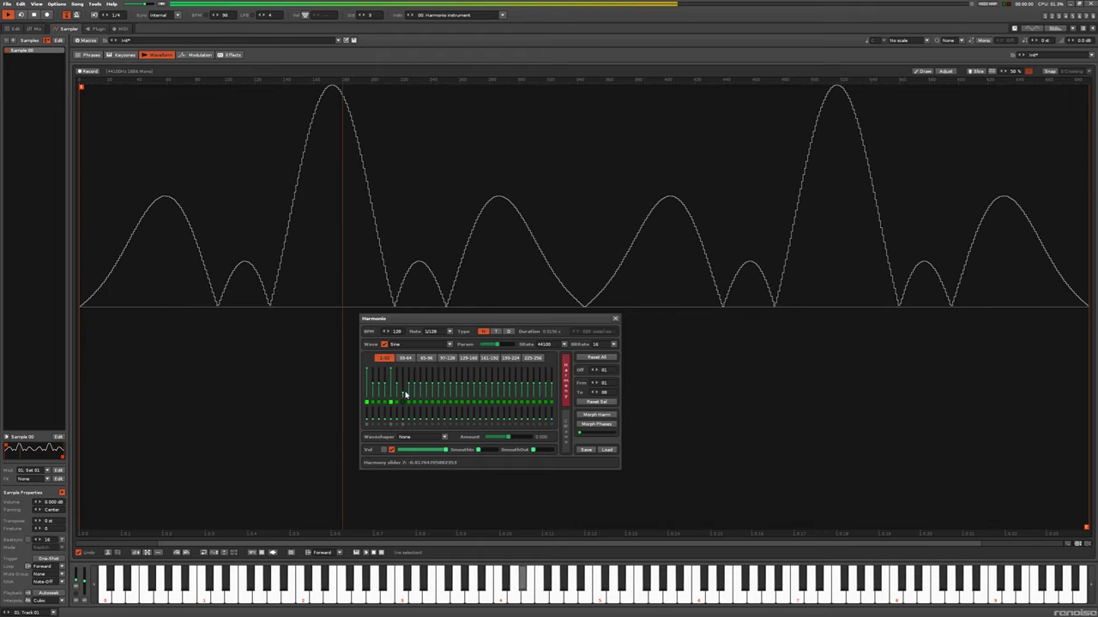
{"action": "left_click", "coordinate": [384, 344]}
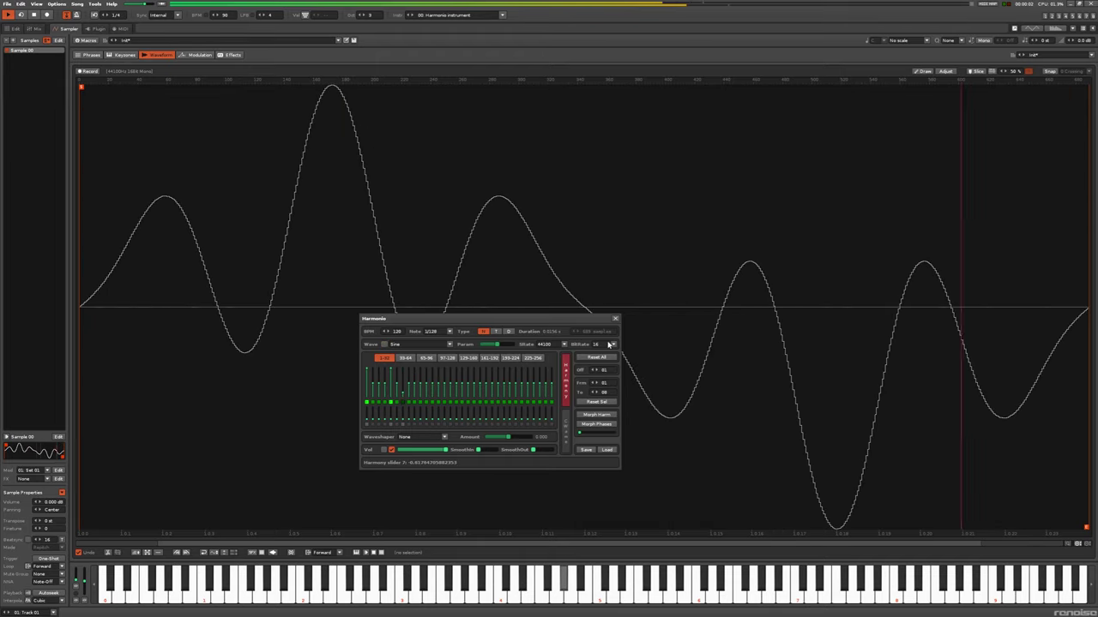
Step: Reset all harmonics, switch the wave to Tanh to Square and raise its Param value
{"action": "left_click", "coordinate": [595, 357]}
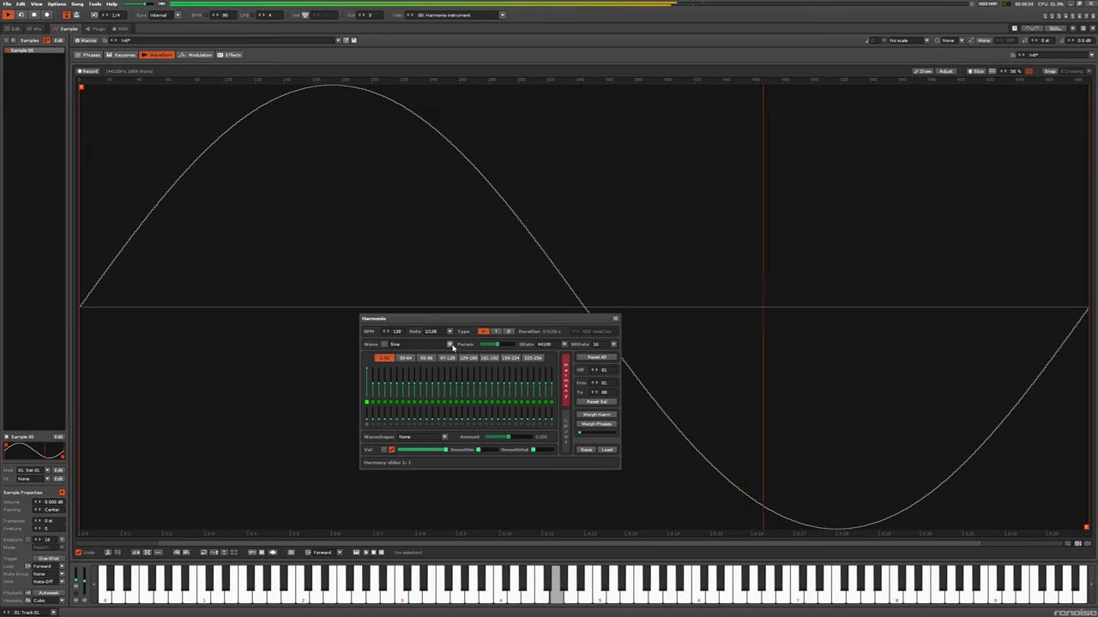
{"action": "left_click", "coordinate": [449, 344]}
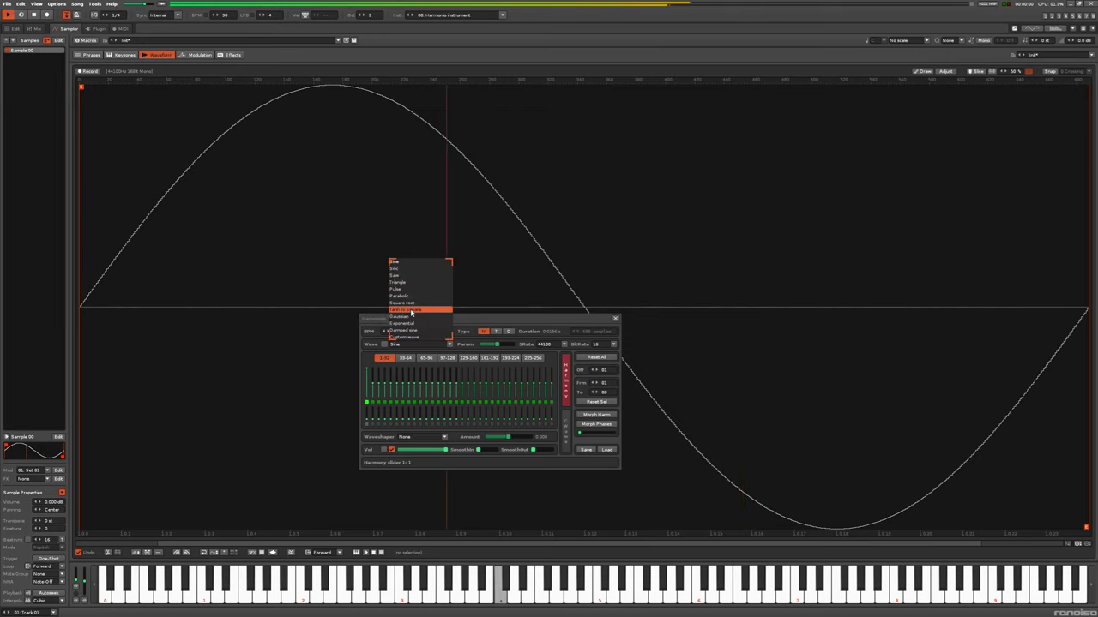
{"action": "left_click", "coordinate": [411, 310]}
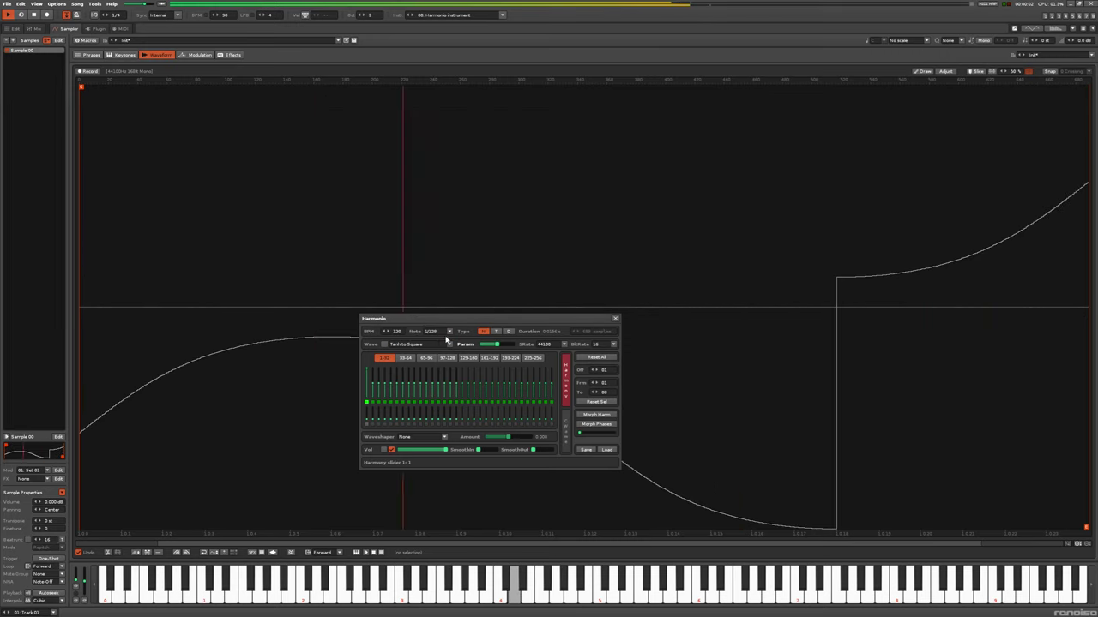
{"action": "mouse_move", "coordinate": [511, 345]}
{"action": "left_mouse_down"}
{"action": "mouse_move", "coordinate": [482, 344]}
{"action": "mouse_move", "coordinate": [504, 345]}
{"action": "left_mouse_up"}
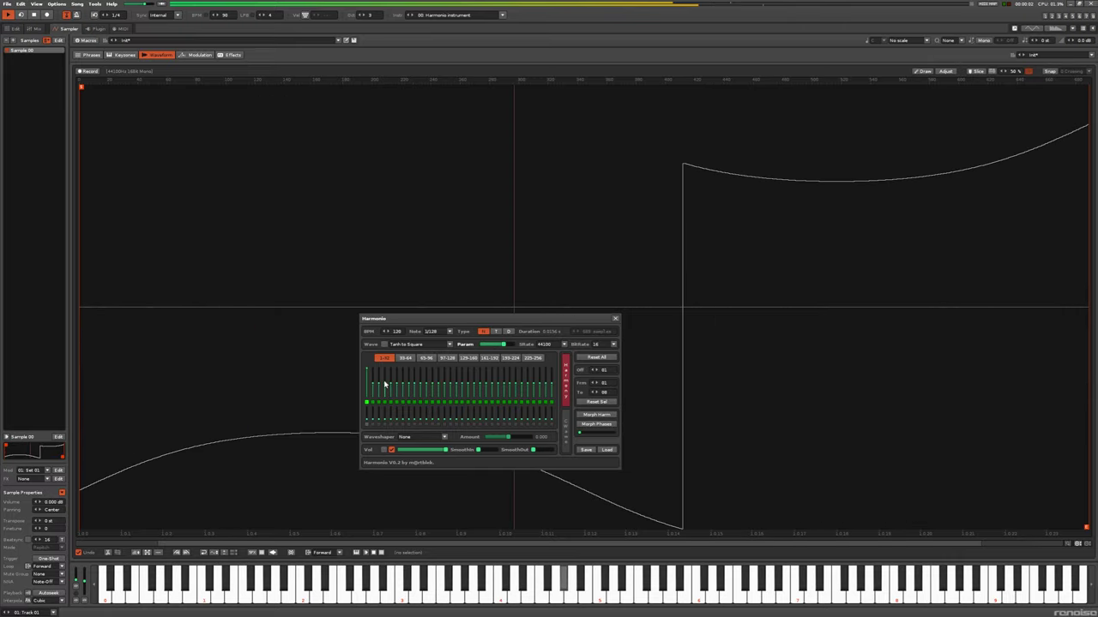
Step: Try the Tanh to Square wave with harmonic 4 raised, harmonic 3 lowered, the Wave and first Vol options enabled, and varied Param values
{"action": "mouse_move", "coordinate": [384, 386]}
{"action": "left_mouse_down"}
{"action": "mouse_move", "coordinate": [382, 377]}
{"action": "mouse_move", "coordinate": [379, 400]}
{"action": "left_mouse_up"}
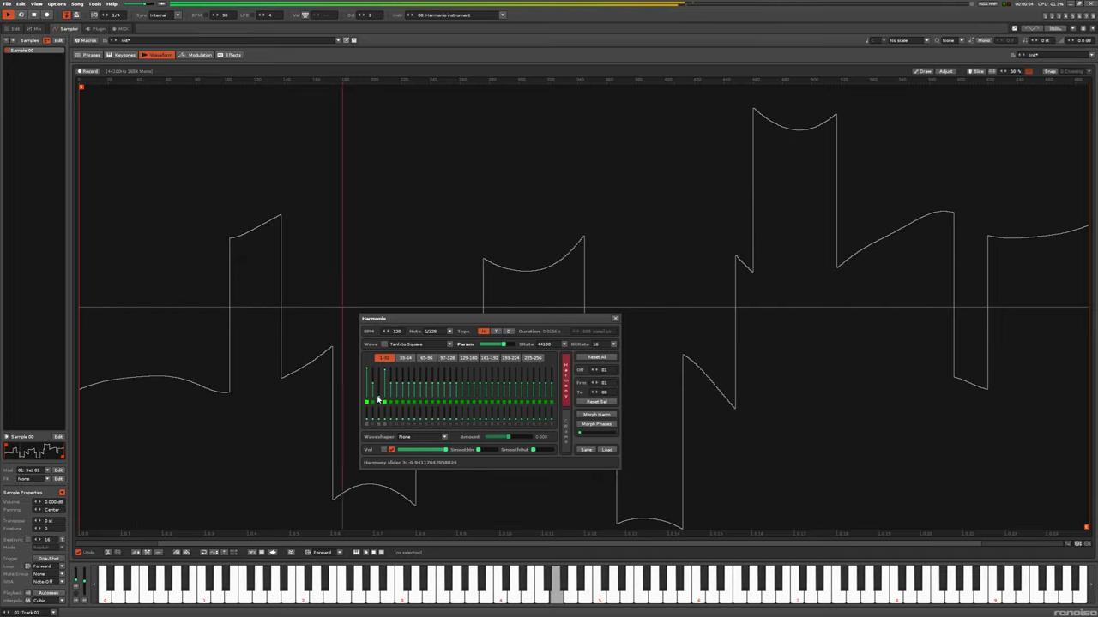
{"action": "mouse_move", "coordinate": [505, 345]}
{"action": "left_mouse_down"}
{"action": "mouse_move", "coordinate": [478, 346]}
{"action": "mouse_move", "coordinate": [503, 344]}
{"action": "left_mouse_up"}
{"action": "left_click", "coordinate": [385, 345]}
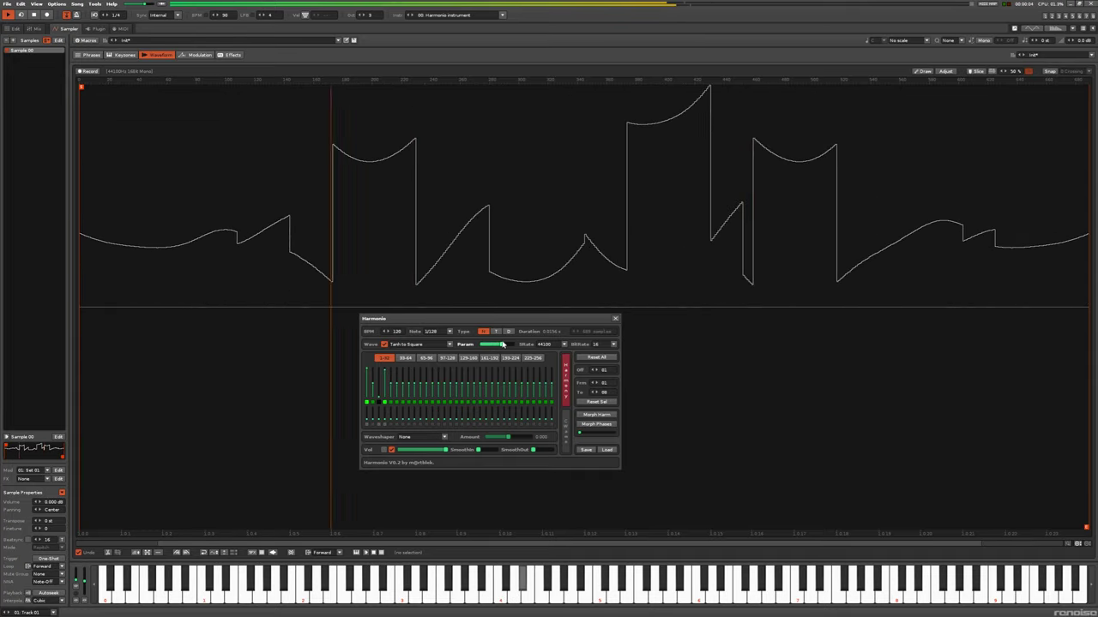
{"action": "left_click", "coordinate": [384, 450]}
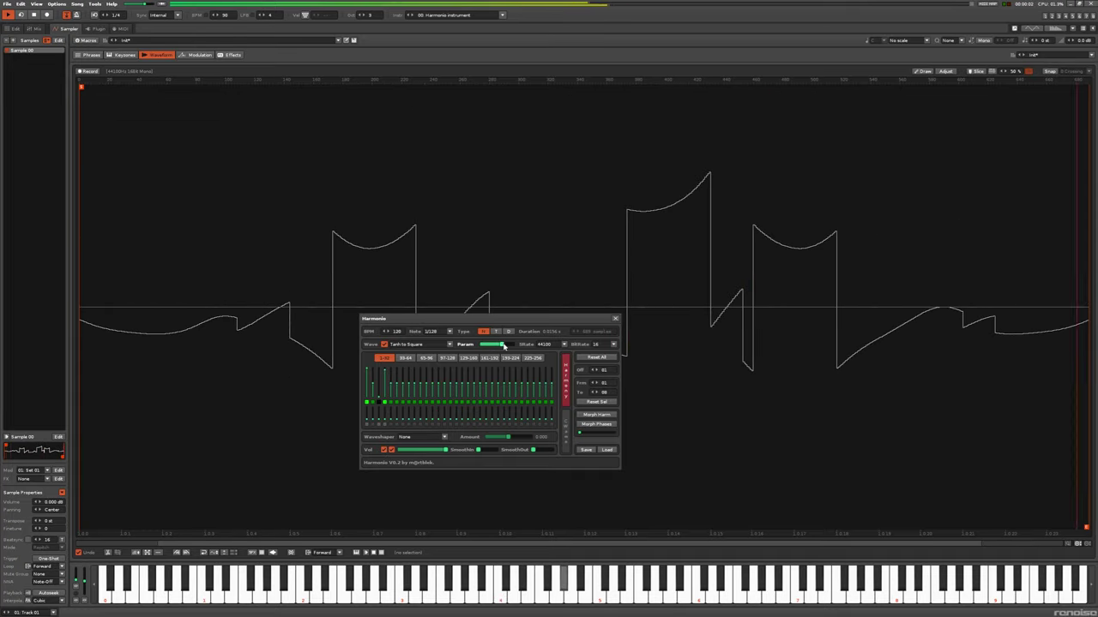
{"action": "mouse_move", "coordinate": [506, 345]}
{"action": "left_mouse_down"}
{"action": "mouse_move", "coordinate": [472, 346]}
{"action": "mouse_move", "coordinate": [517, 344]}
{"action": "mouse_move", "coordinate": [500, 350]}
{"action": "left_mouse_up"}
Step: Reset all settings, turn off the option beside Wave and raise Param for the plain Tanh to Square wave
{"action": "left_click", "coordinate": [590, 358]}
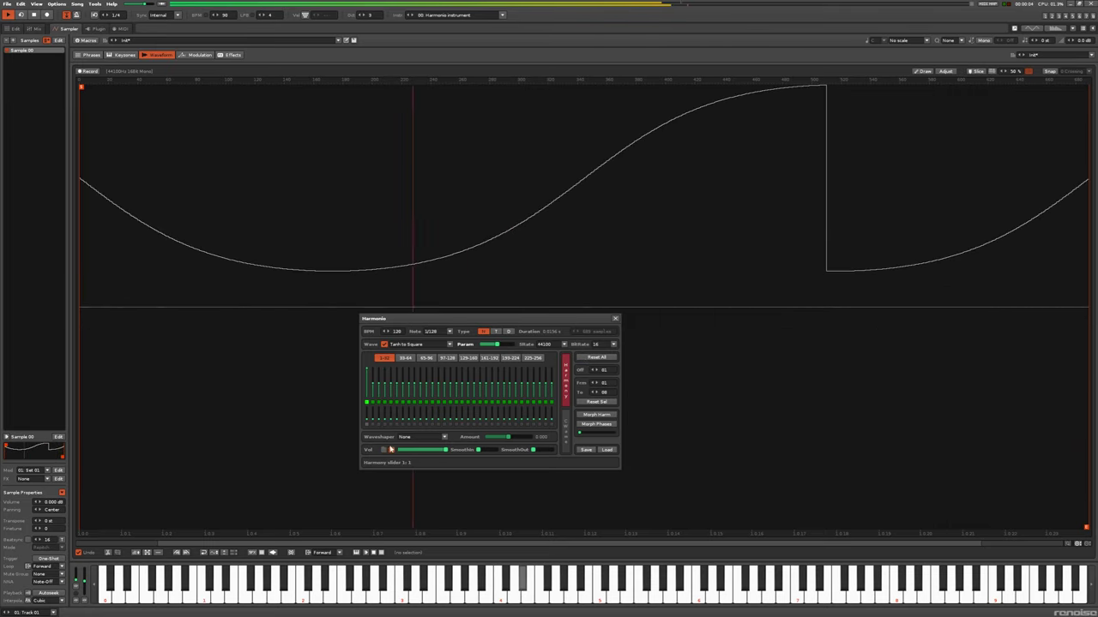
{"action": "left_click", "coordinate": [386, 345]}
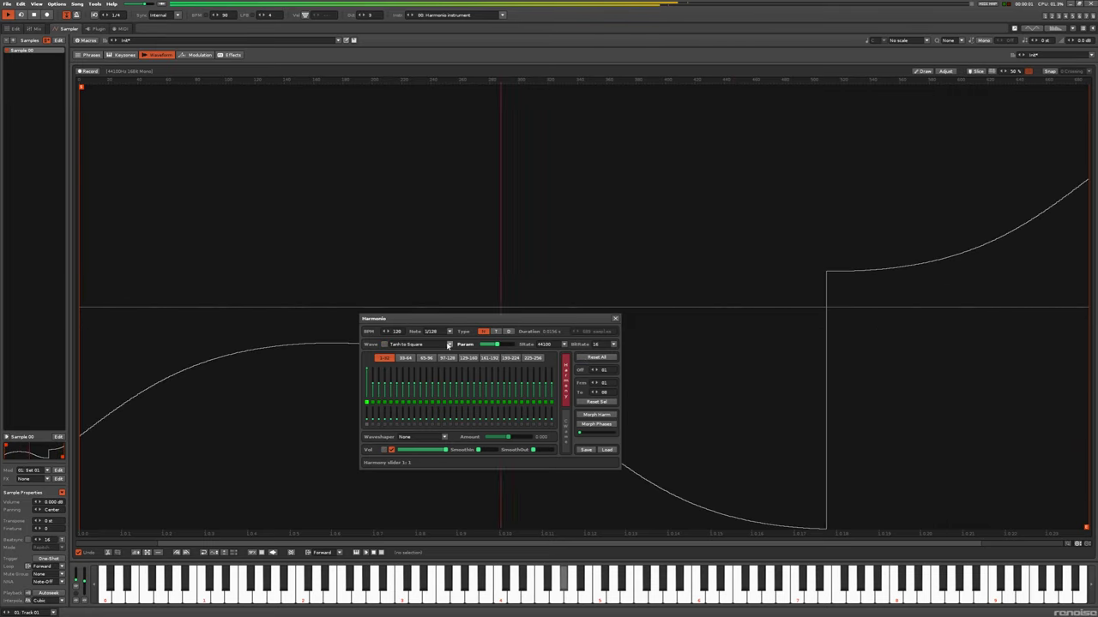
{"action": "left_click_drag", "start_coordinate": [485, 346], "coordinate": [507, 347]}
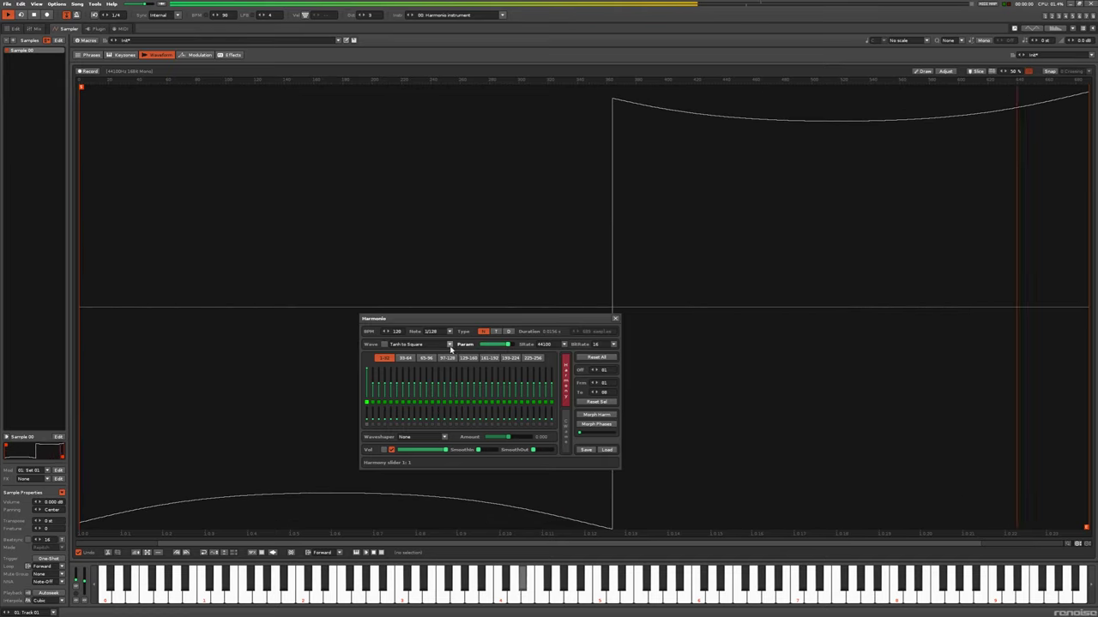
Step: Try a Damped sine wave with Off at 71, harmonic 5 raised and harmonic 4 lowered, and reset all settings
{"action": "left_click", "coordinate": [450, 344]}
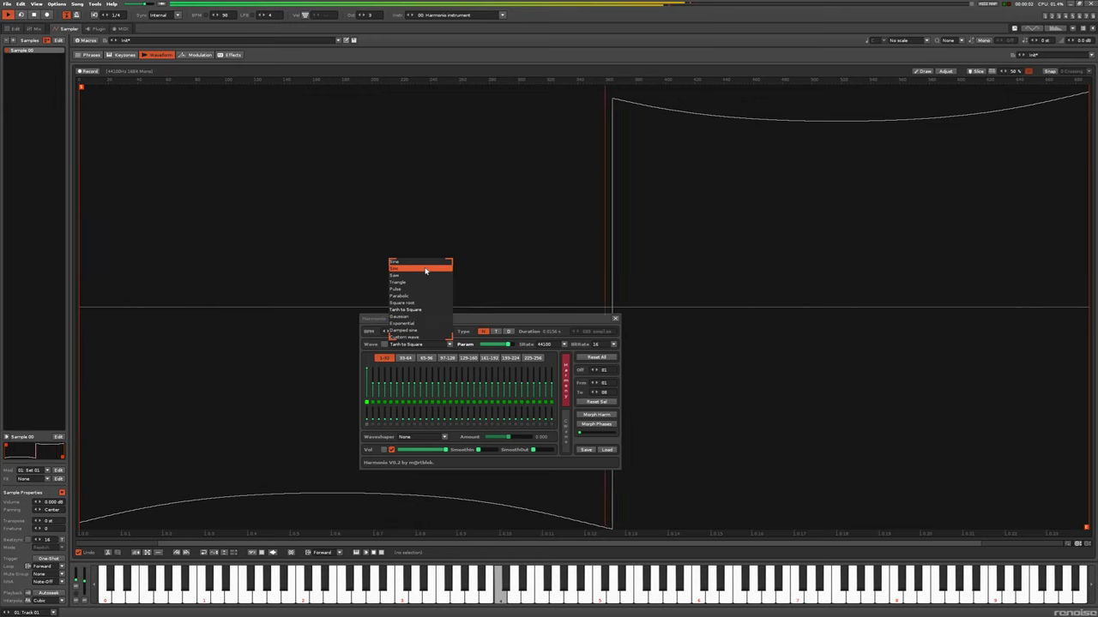
{"action": "left_click", "coordinate": [420, 331]}
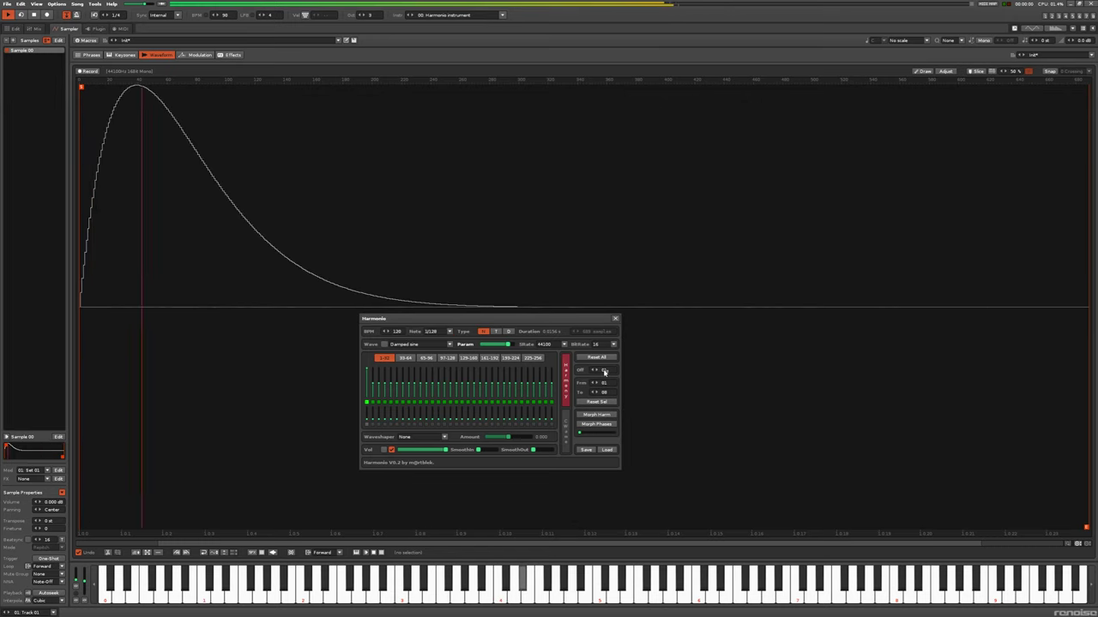
{"action": "left_click_drag", "start_coordinate": [604, 372], "coordinate": [597, 347]}
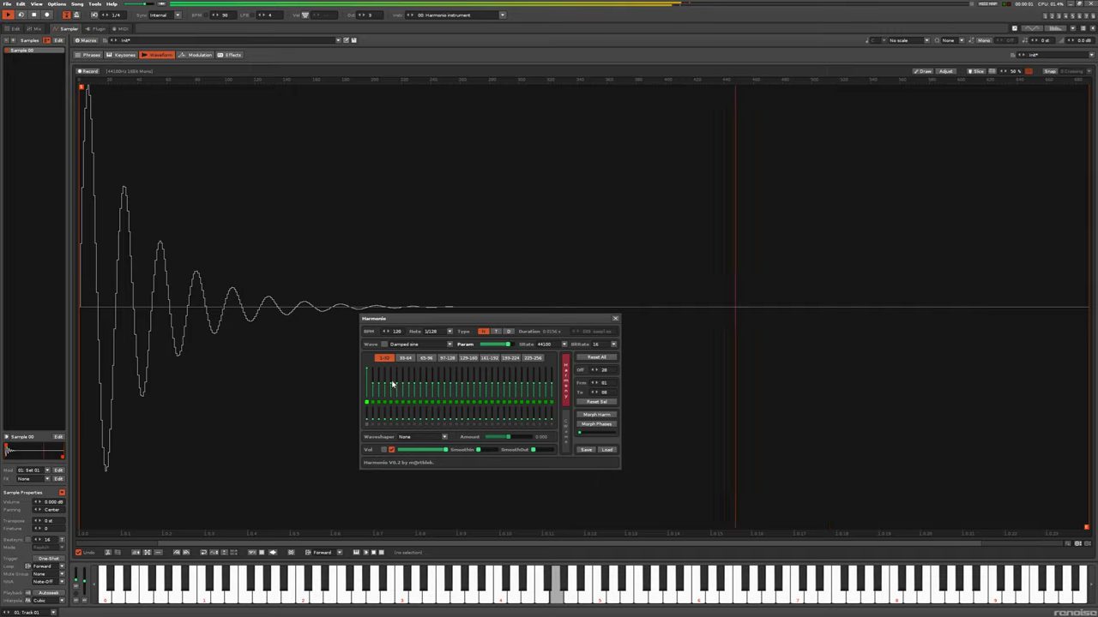
{"action": "mouse_move", "coordinate": [393, 386]}
{"action": "left_mouse_down"}
{"action": "mouse_move", "coordinate": [394, 370]}
{"action": "mouse_move", "coordinate": [385, 400]}
{"action": "left_mouse_up"}
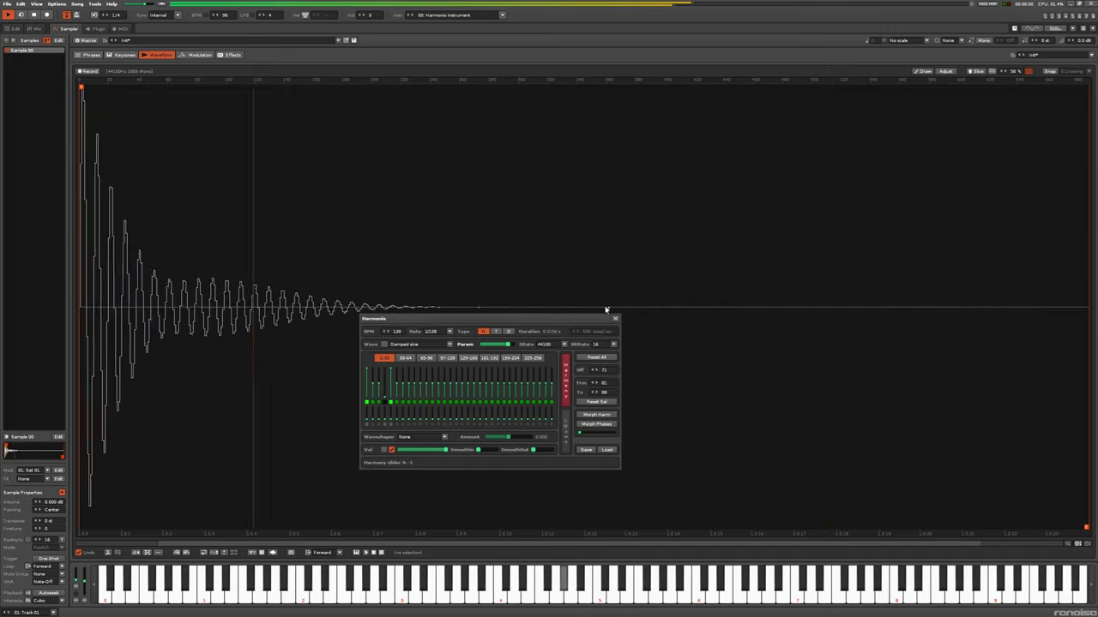
{"action": "left_click_drag", "start_coordinate": [602, 372], "coordinate": [601, 419]}
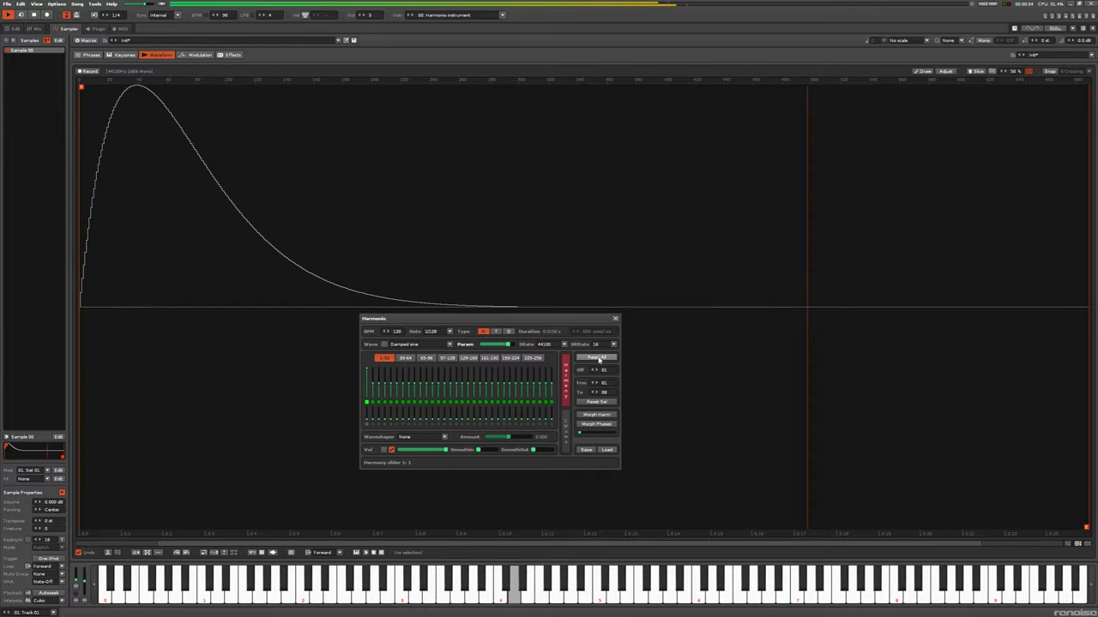
Step: Switch the wave to Custom wave and add a first point at the centre of the custom wave editor
{"action": "left_click", "coordinate": [450, 344]}
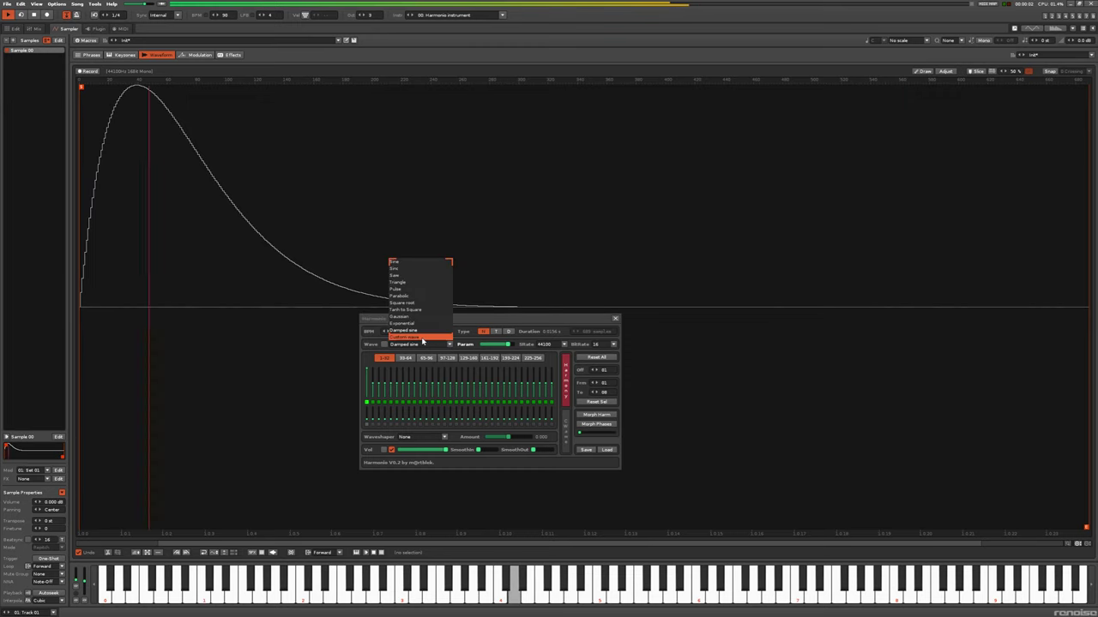
{"action": "left_click", "coordinate": [422, 339]}
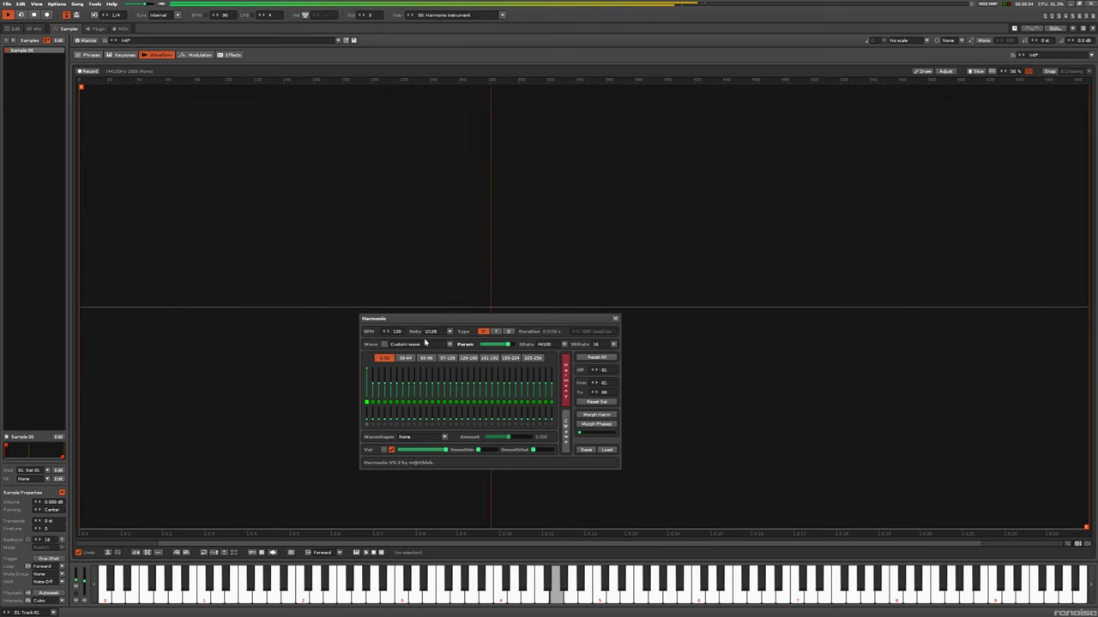
{"action": "left_click", "coordinate": [563, 429]}
{"action": "left_click", "coordinate": [538, 422]}
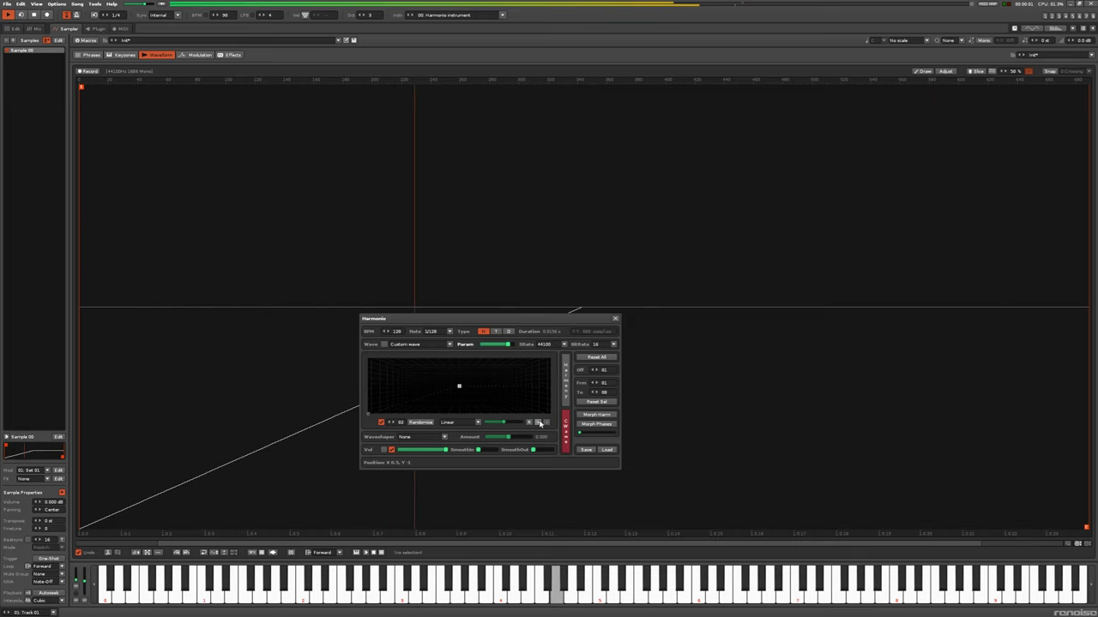
Step: Add a custom wave point at the lowest level at the end and move the centre point to the maximum near the start
{"action": "left_click_drag", "start_coordinate": [481, 318], "coordinate": [306, 118]}
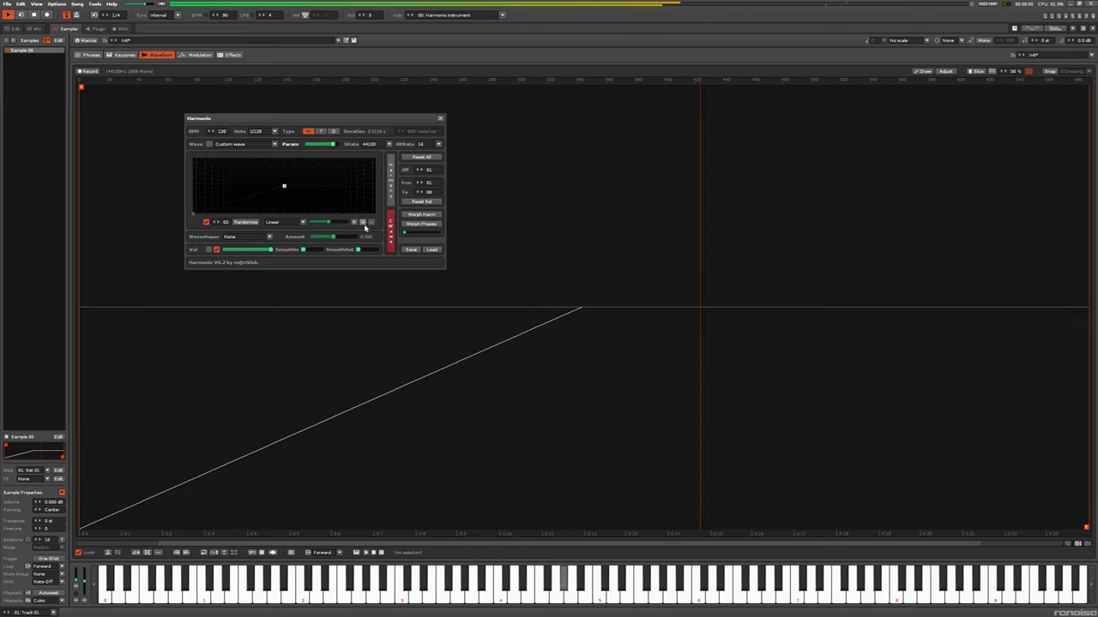
{"action": "left_click_drag", "start_coordinate": [357, 213], "coordinate": [384, 224]}
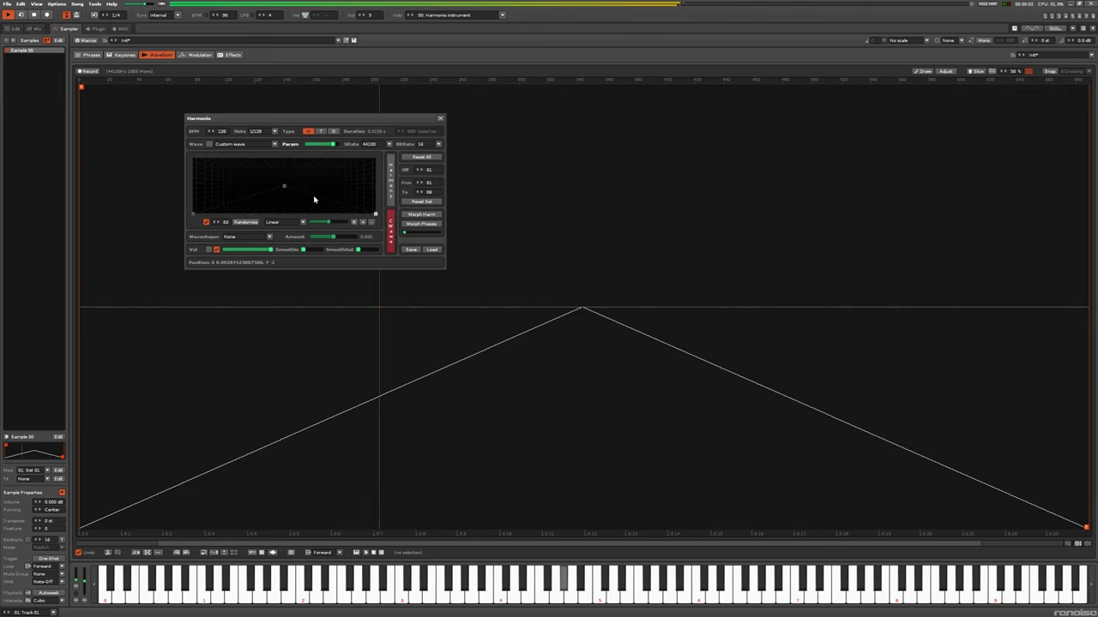
{"action": "left_click_drag", "start_coordinate": [283, 175], "coordinate": [744, 121]}
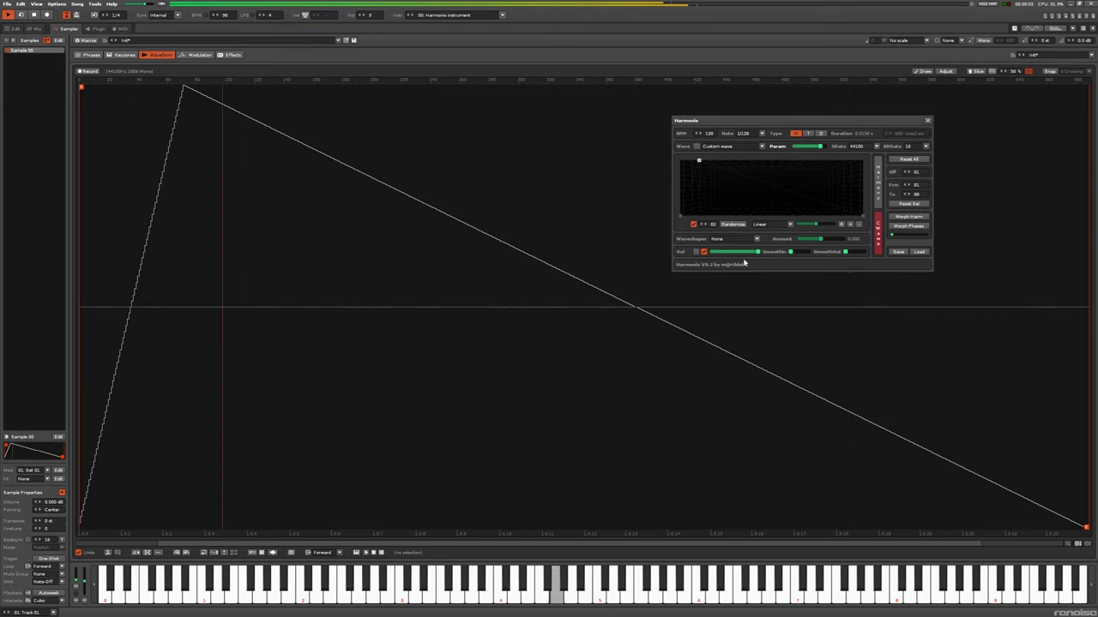
Step: Raise SmoothIn and SmoothOut slightly and place the custom wave's peak at about X 0.28, Y 1
{"action": "left_click_drag", "start_coordinate": [791, 253], "coordinate": [791, 254]}
{"action": "scroll", "coordinate": [845, 253], "scroll_direction": "up", "scroll_amount": 3}
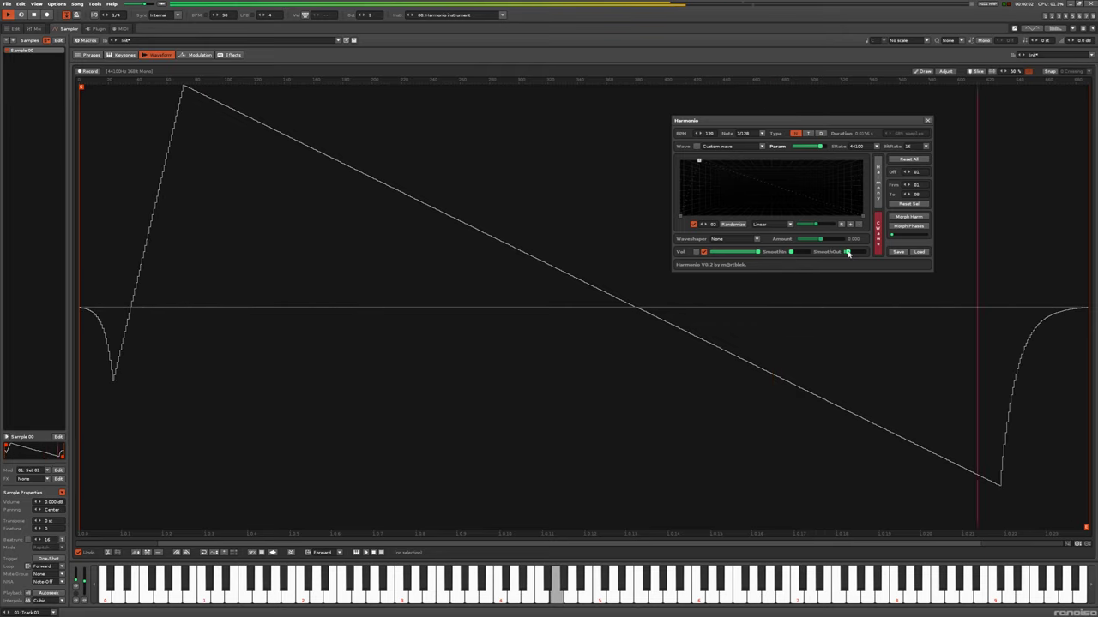
{"action": "left_click_drag", "start_coordinate": [733, 194], "coordinate": [728, 159]}
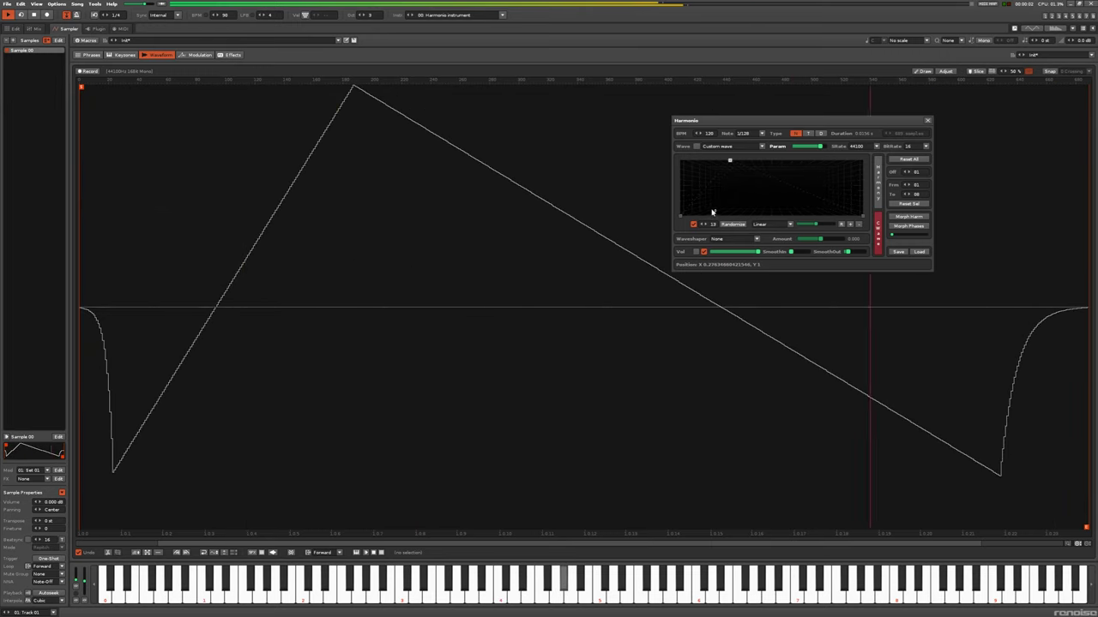
Step: Turn off the option beside the point count, randomise the custom wave and move one of its upper points near the end
{"action": "left_click", "coordinate": [693, 225]}
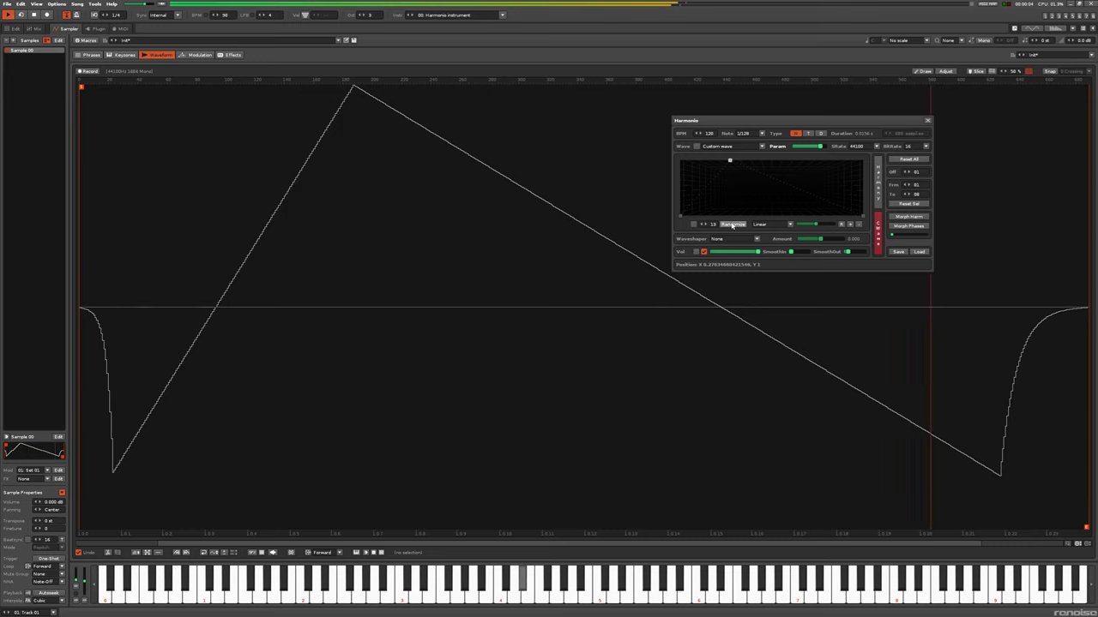
{"action": "left_click", "coordinate": [732, 225]}
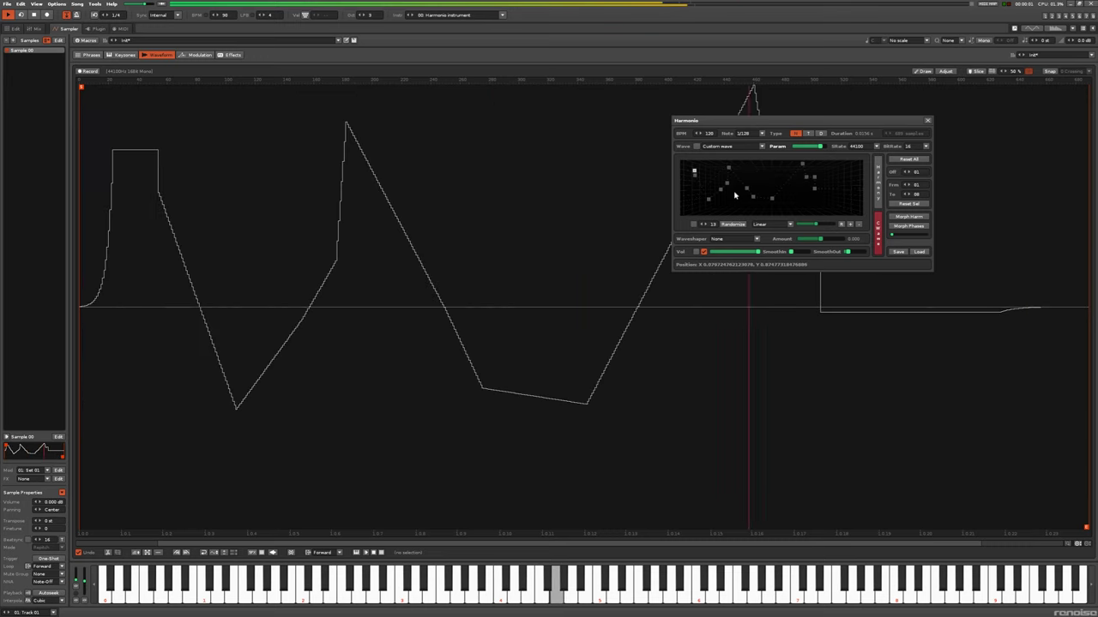
{"action": "left_click_drag", "start_coordinate": [729, 168], "coordinate": [844, 185]}
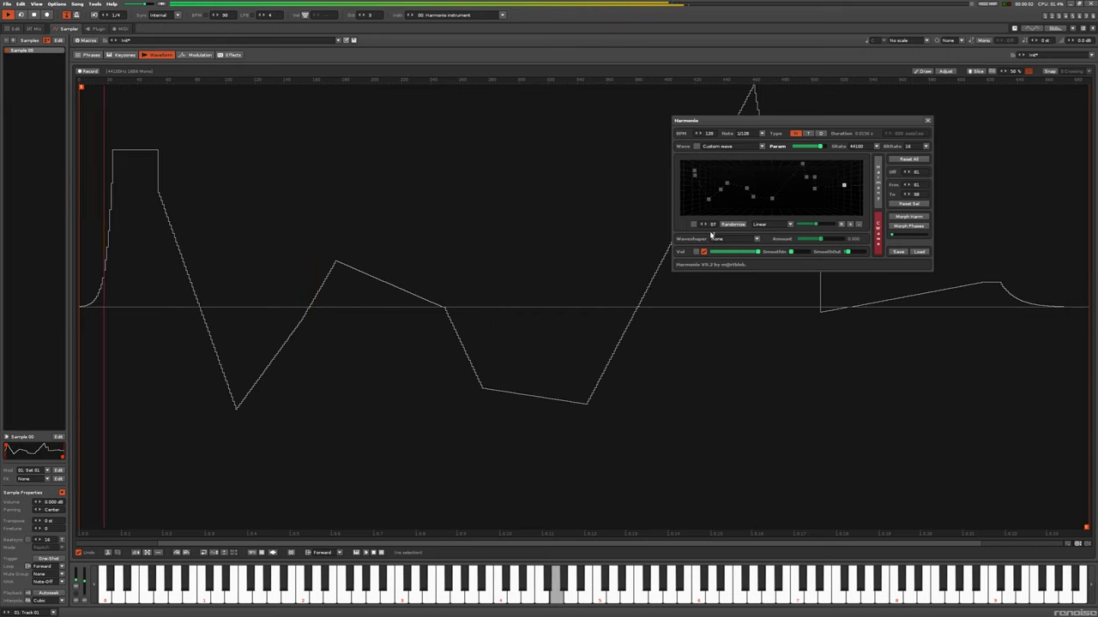
Step: Randomise the custom wave with 7 points, pull one middle point down to about X 0.28 and lower SmoothOut to its minimum
{"action": "left_click", "coordinate": [742, 225]}
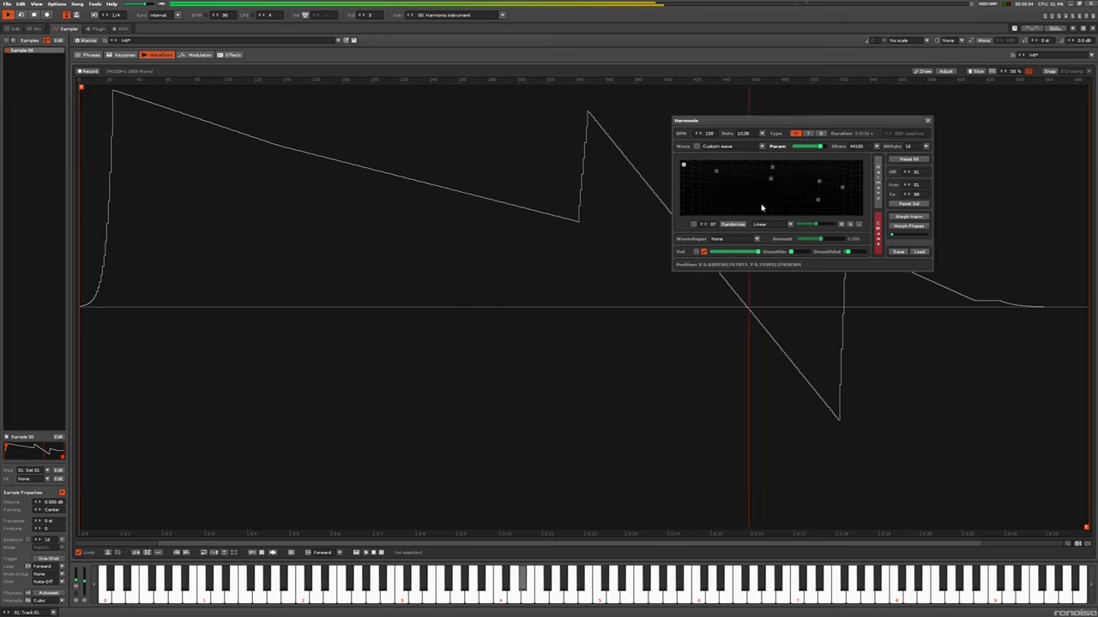
{"action": "left_click_drag", "start_coordinate": [771, 180], "coordinate": [732, 204]}
{"action": "left_click_drag", "start_coordinate": [821, 134], "coordinate": [717, 116]}
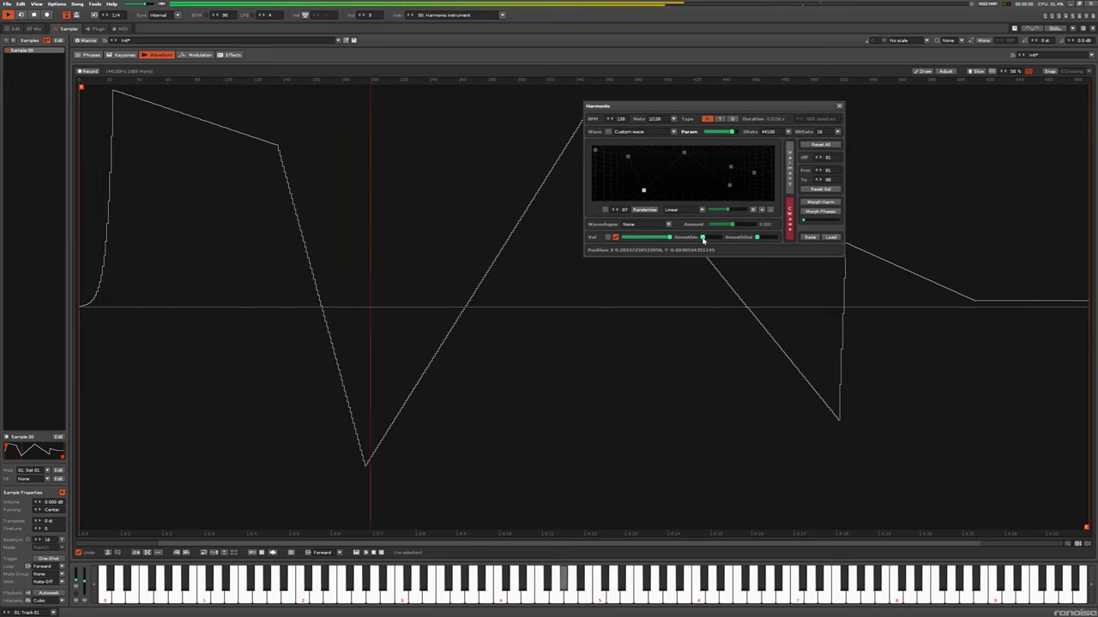
Step: Lower SmoothIn to its minimum and place the custom wave's last point at X 1 and first point at X 0, both at about Y 0
{"action": "left_click_drag", "start_coordinate": [703, 238], "coordinate": [671, 242]}
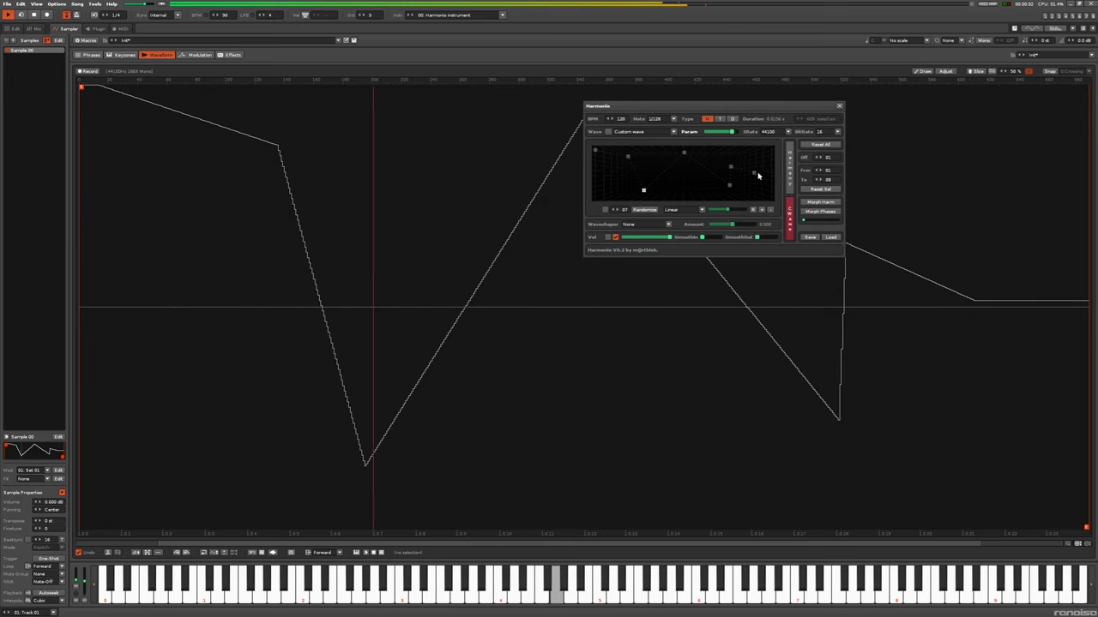
{"action": "left_click_drag", "start_coordinate": [767, 180], "coordinate": [786, 177]}
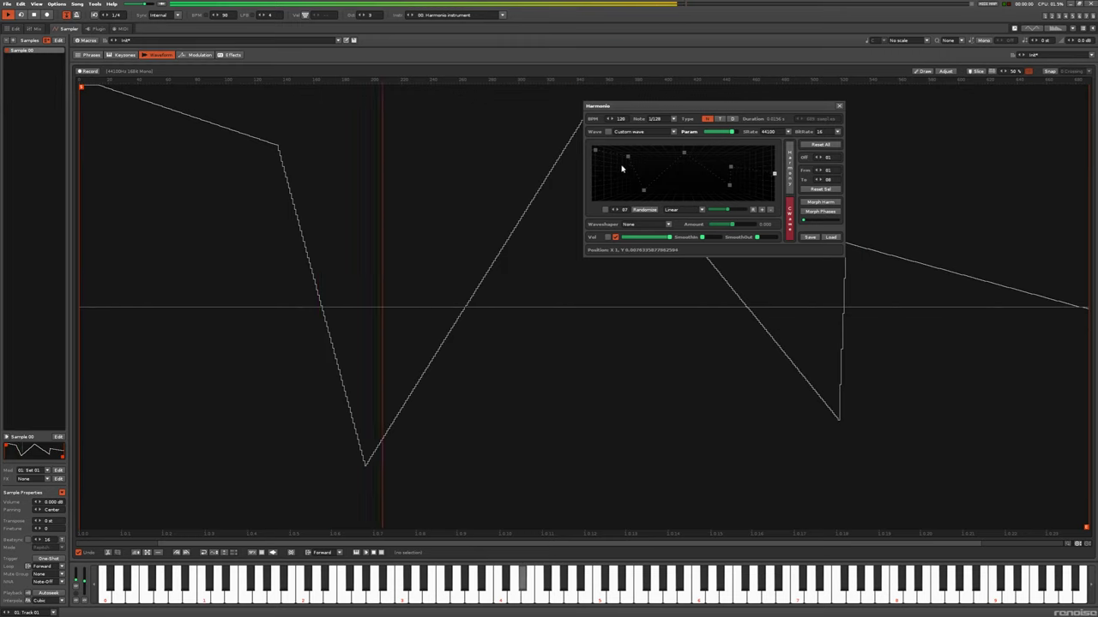
{"action": "left_click_drag", "start_coordinate": [596, 154], "coordinate": [580, 177]}
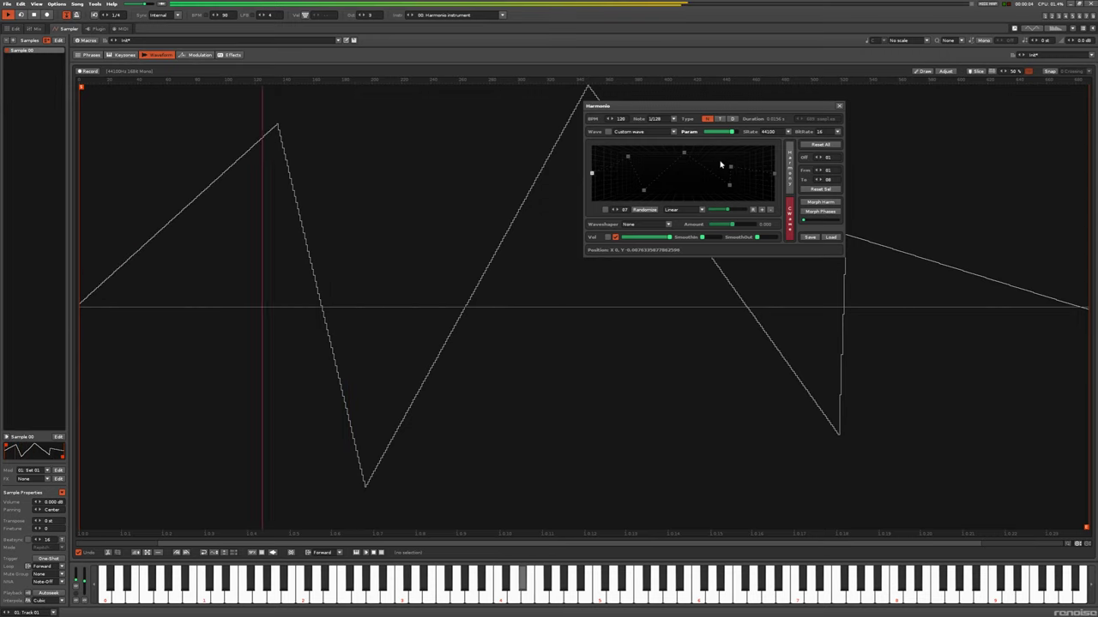
Step: Switch the custom wave's interpolation to Basis and move its lowest point to about X 0.35
{"action": "left_click", "coordinate": [700, 208]}
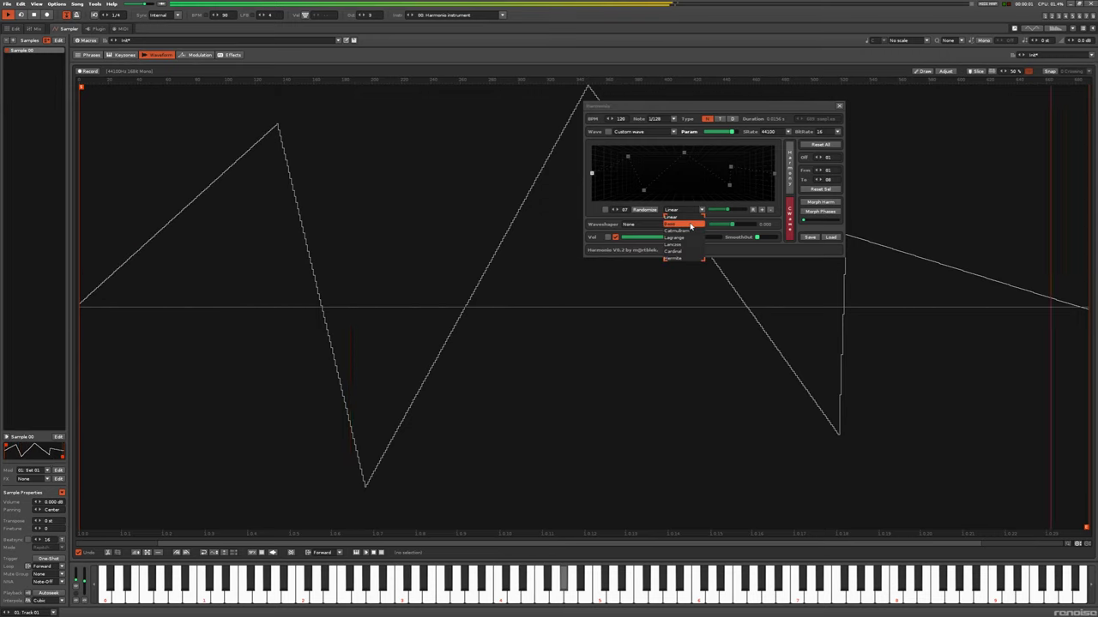
{"action": "left_click", "coordinate": [691, 225]}
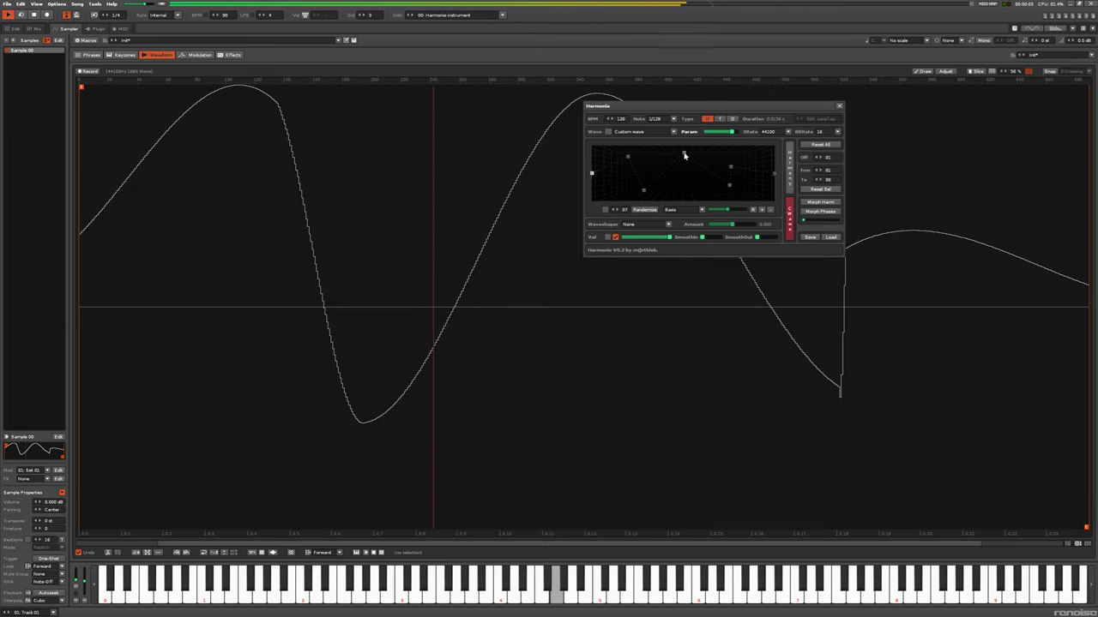
{"action": "mouse_move", "coordinate": [638, 194]}
{"action": "left_mouse_down"}
{"action": "mouse_move", "coordinate": [603, 183]}
{"action": "mouse_move", "coordinate": [633, 174]}
{"action": "mouse_move", "coordinate": [657, 191]}
{"action": "left_mouse_up"}
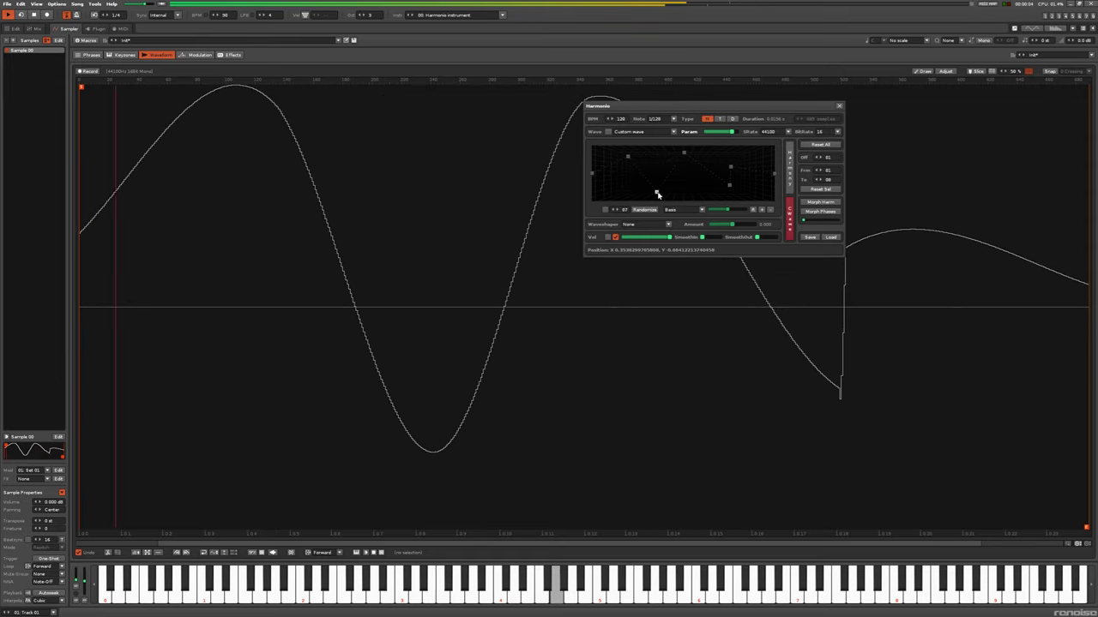
Step: Set the custom wave's interpolation to Cardinal, move its lowest point closer to the start and slightly raise the interpolation parameter
{"action": "left_click", "coordinate": [693, 210]}
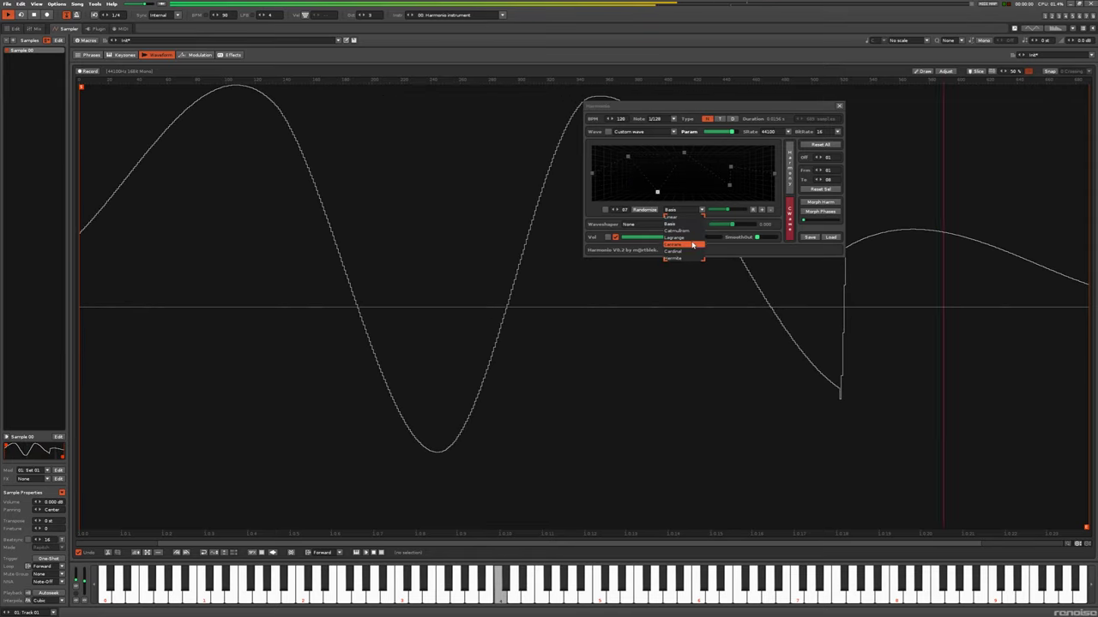
{"action": "left_click", "coordinate": [686, 251]}
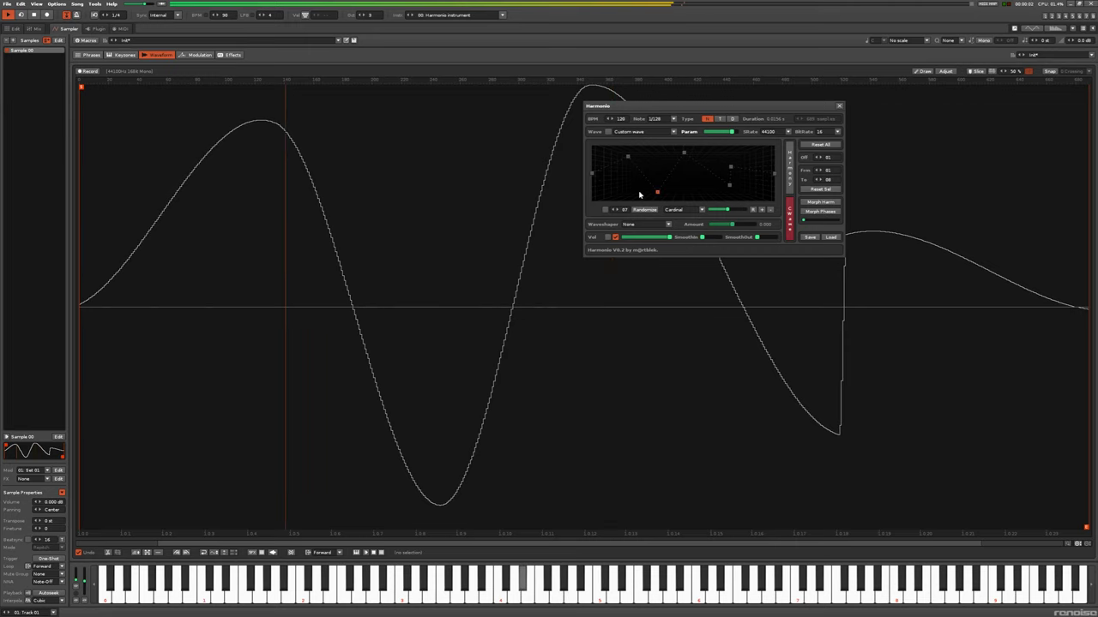
{"action": "mouse_move", "coordinate": [655, 192]}
{"action": "left_mouse_down"}
{"action": "mouse_move", "coordinate": [621, 164]}
{"action": "mouse_move", "coordinate": [634, 188]}
{"action": "left_mouse_up"}
{"action": "mouse_move", "coordinate": [723, 208]}
{"action": "left_mouse_down"}
{"action": "mouse_move", "coordinate": [751, 211]}
{"action": "mouse_move", "coordinate": [706, 212]}
{"action": "mouse_move", "coordinate": [734, 211]}
{"action": "left_mouse_up"}
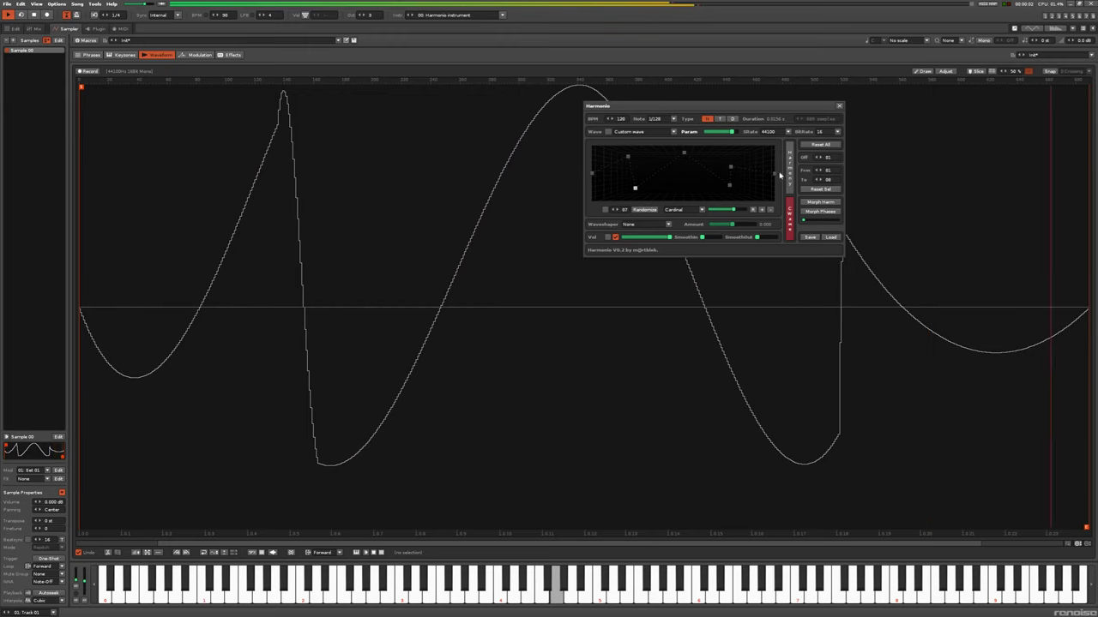
Step: Draw varied levels across harmonics 2 to 12 and apply the Sine waveshaper with an amount of about 0.65
{"action": "left_click", "coordinate": [790, 173]}
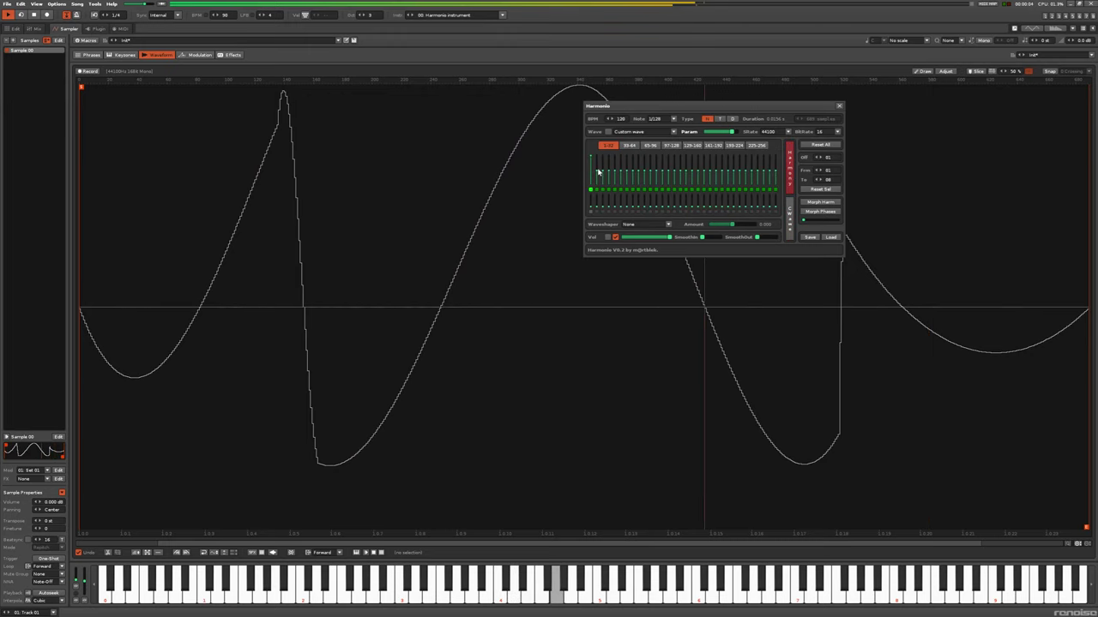
{"action": "mouse_move", "coordinate": [598, 174]}
{"action": "left_mouse_down"}
{"action": "mouse_move", "coordinate": [614, 164]}
{"action": "mouse_move", "coordinate": [623, 183]}
{"action": "mouse_move", "coordinate": [659, 160]}
{"action": "left_mouse_up"}
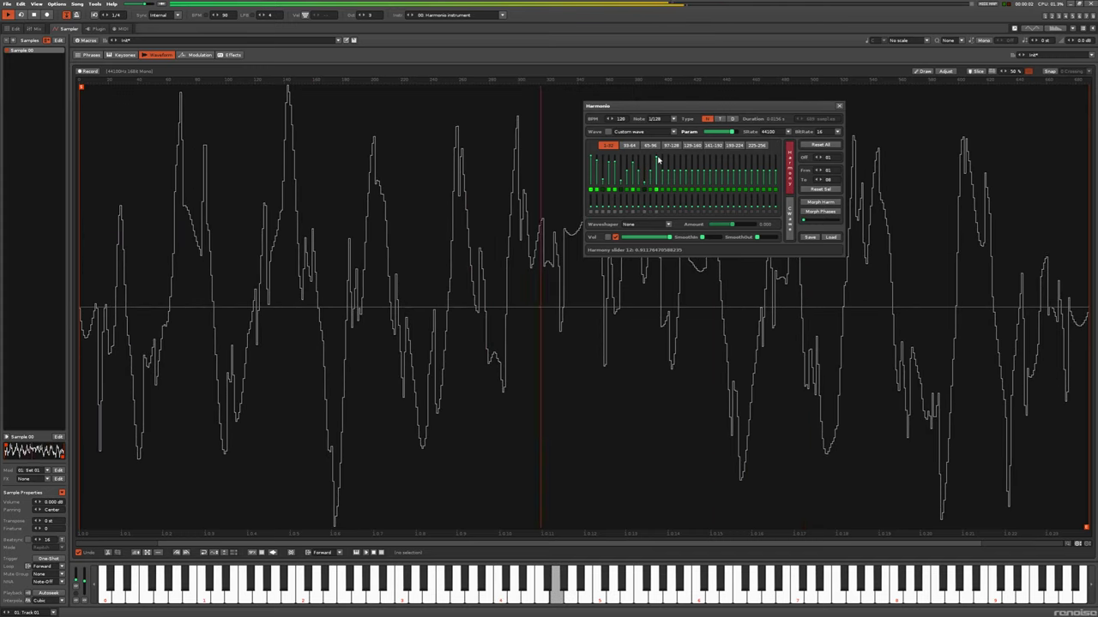
{"action": "left_click", "coordinate": [653, 239]}
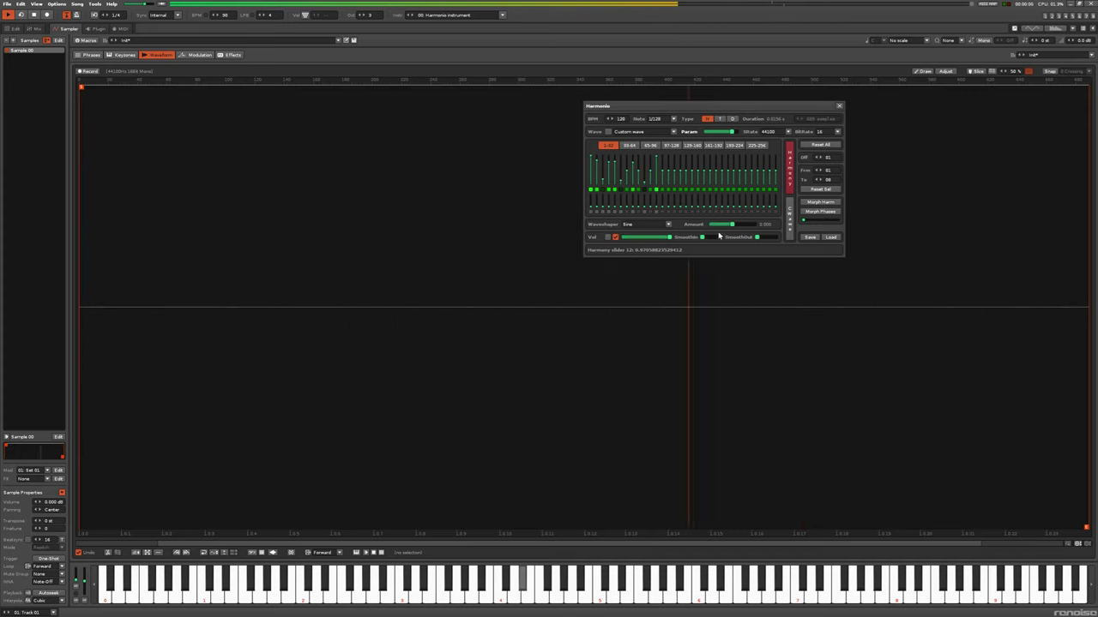
{"action": "left_click_drag", "start_coordinate": [733, 227], "coordinate": [746, 230]}
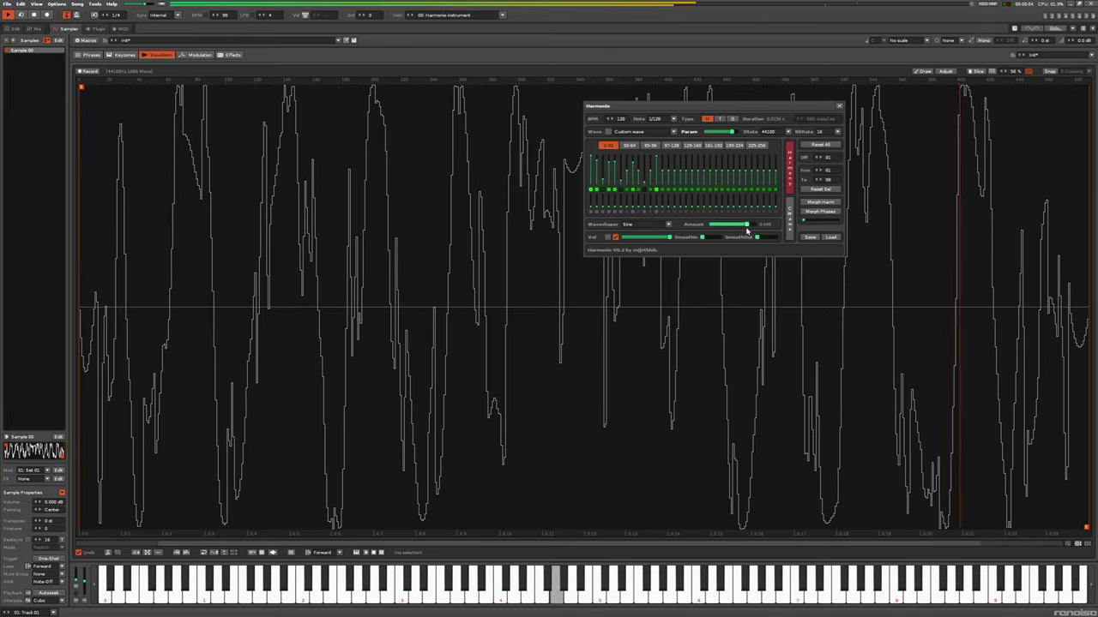
Step: Move the custom wave's upper middle point to about X 0.46, Y 0.42 and raise the Cardinal interpolation parameter further
{"action": "left_click", "coordinate": [789, 219]}
{"action": "mouse_move", "coordinate": [686, 167]}
{"action": "left_mouse_down"}
{"action": "mouse_move", "coordinate": [644, 180]}
{"action": "mouse_move", "coordinate": [669, 177]}
{"action": "mouse_move", "coordinate": [666, 191]}
{"action": "mouse_move", "coordinate": [654, 172]}
{"action": "mouse_move", "coordinate": [614, 178]}
{"action": "mouse_move", "coordinate": [632, 152]}
{"action": "mouse_move", "coordinate": [603, 157]}
{"action": "mouse_move", "coordinate": [719, 177]}
{"action": "mouse_move", "coordinate": [761, 153]}
{"action": "mouse_move", "coordinate": [692, 163]}
{"action": "left_mouse_up"}
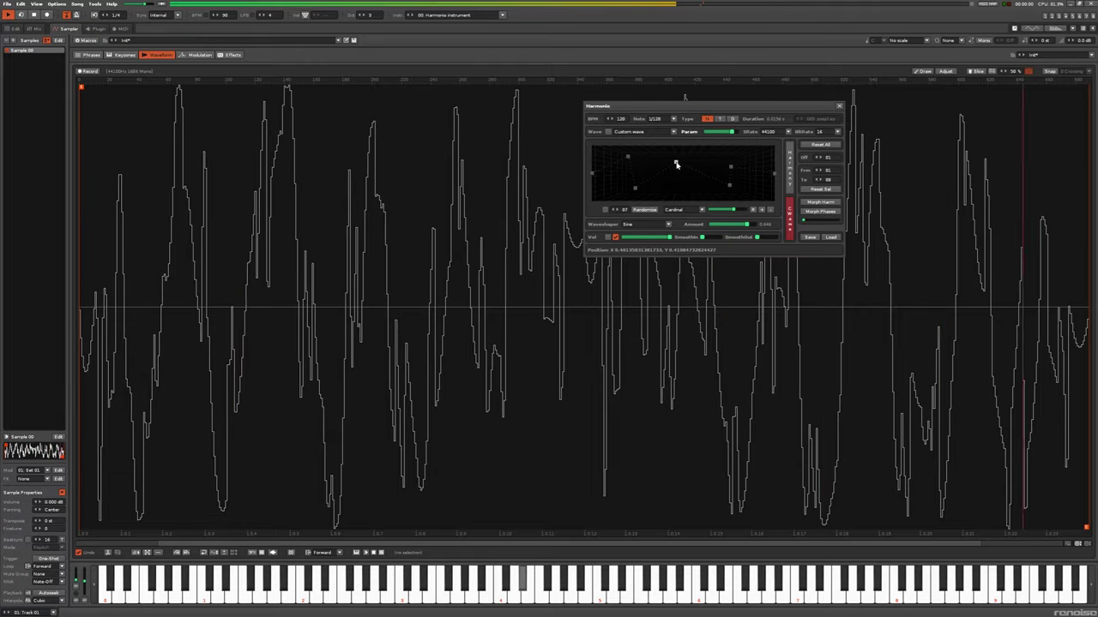
{"action": "mouse_move", "coordinate": [733, 210]}
{"action": "left_mouse_down"}
{"action": "mouse_move", "coordinate": [710, 215]}
{"action": "mouse_move", "coordinate": [743, 212]}
{"action": "left_mouse_up"}
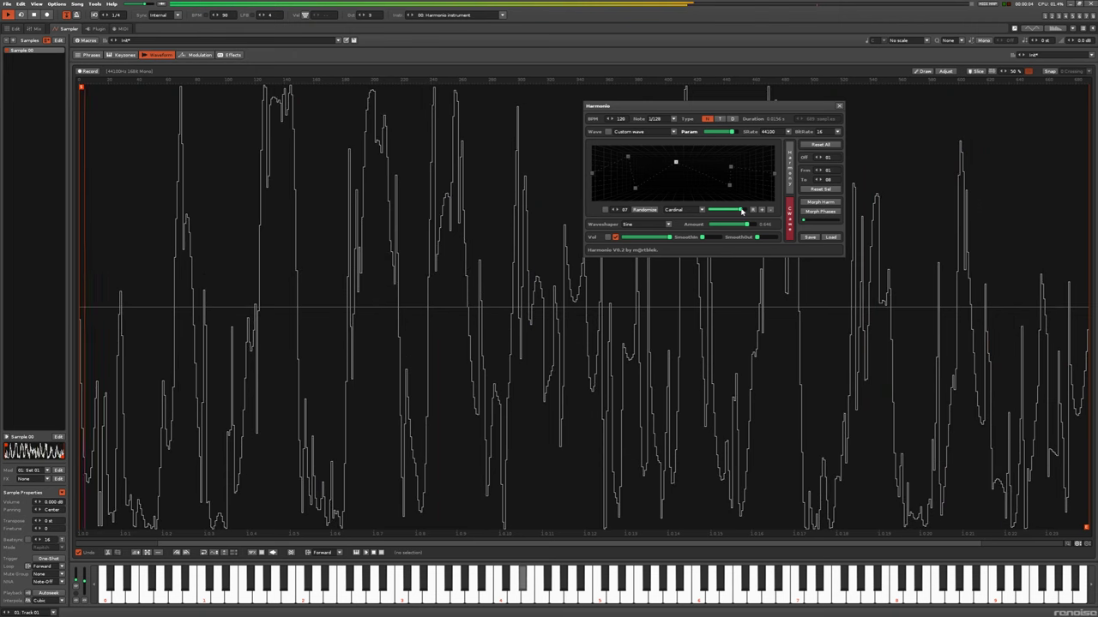